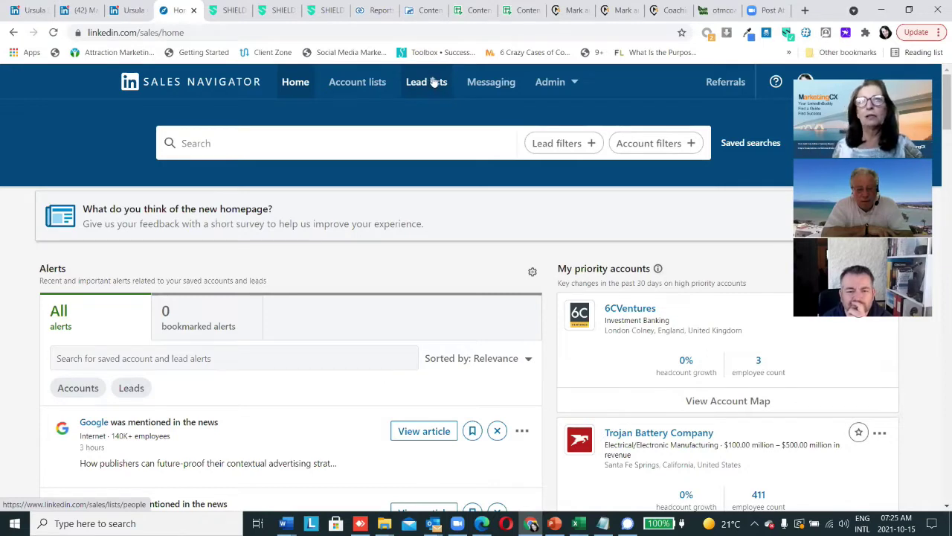
Open the Sales Navigator lead lists and examine the funnel lists from Exclude through Makeover - Intro.
left_click(436, 83)
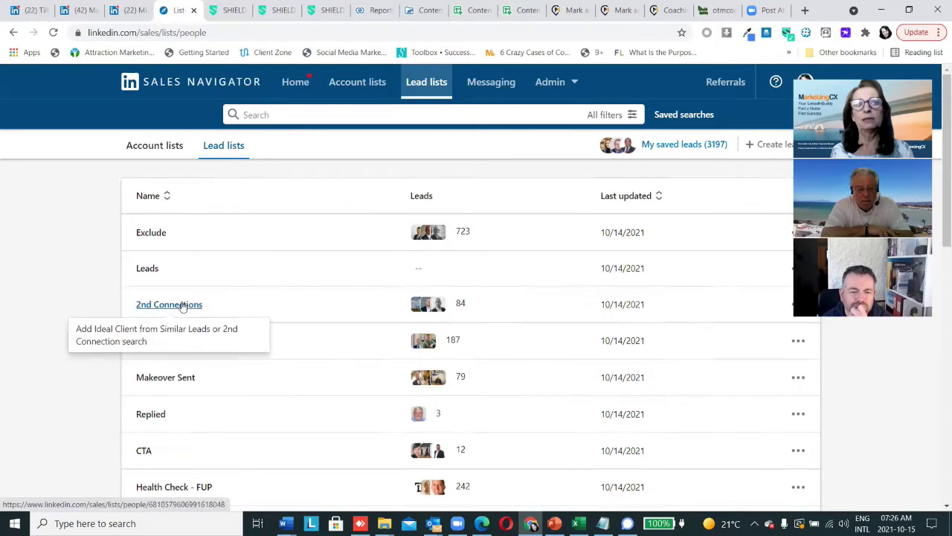
scroll(182, 305, "down", 5)
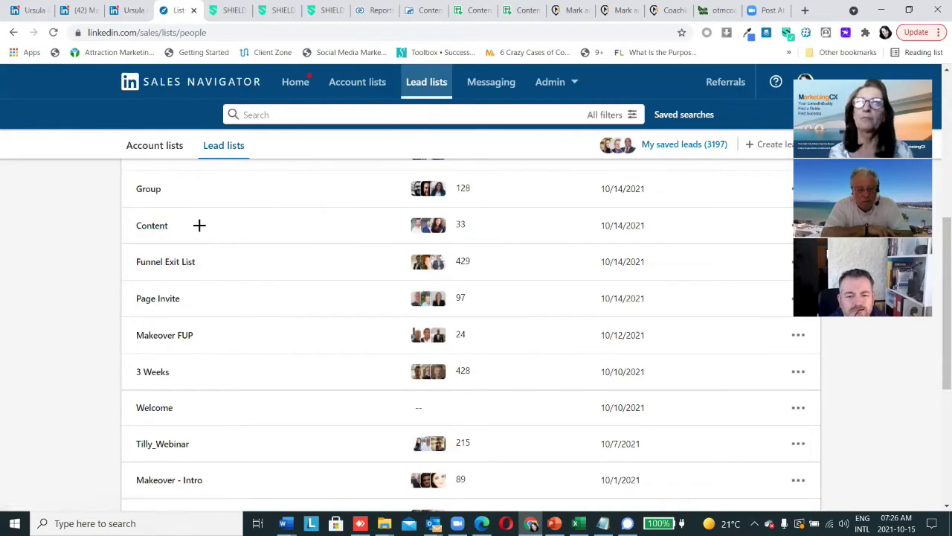
scroll(147, 247, "up", 4)
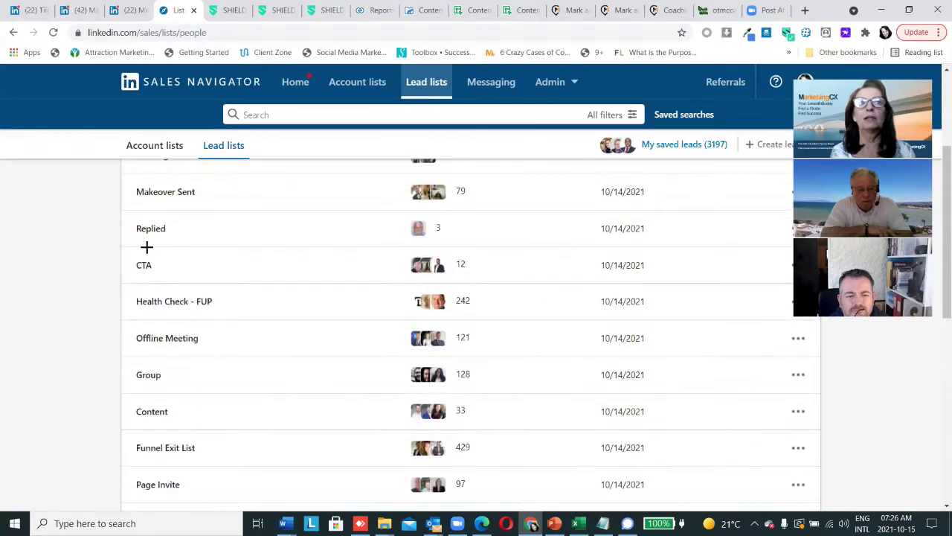
scroll(147, 252, "up", 1)
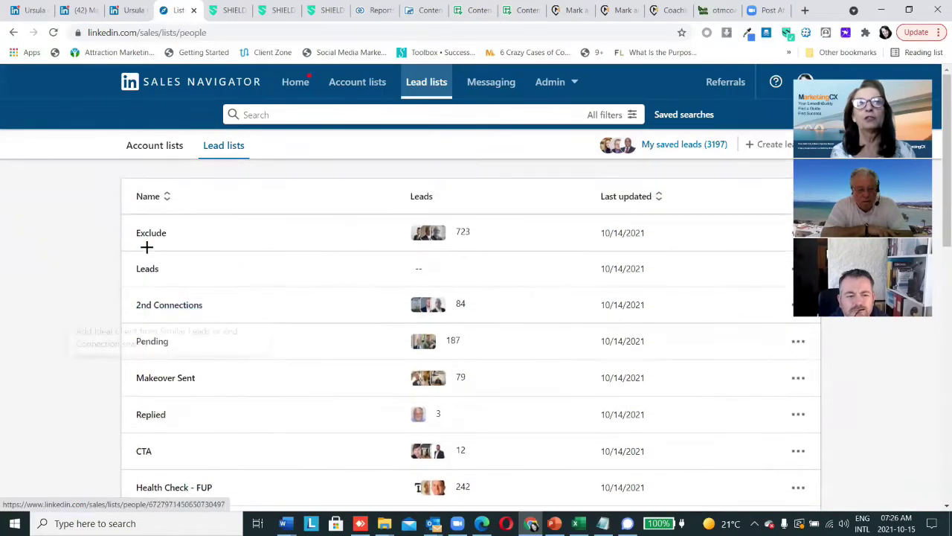
scroll(148, 251, "down", 2)
scroll(148, 252, "down", 3)
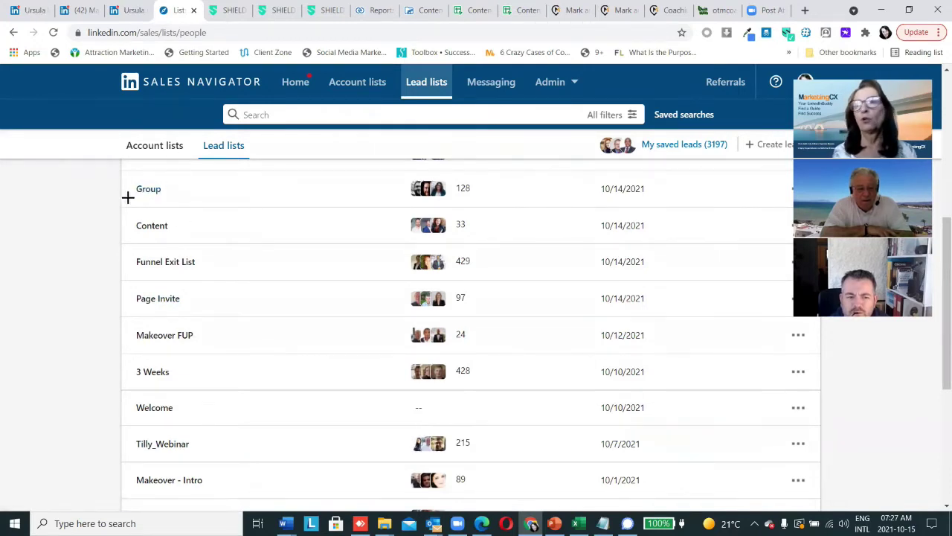
scroll(159, 198, "up", 5)
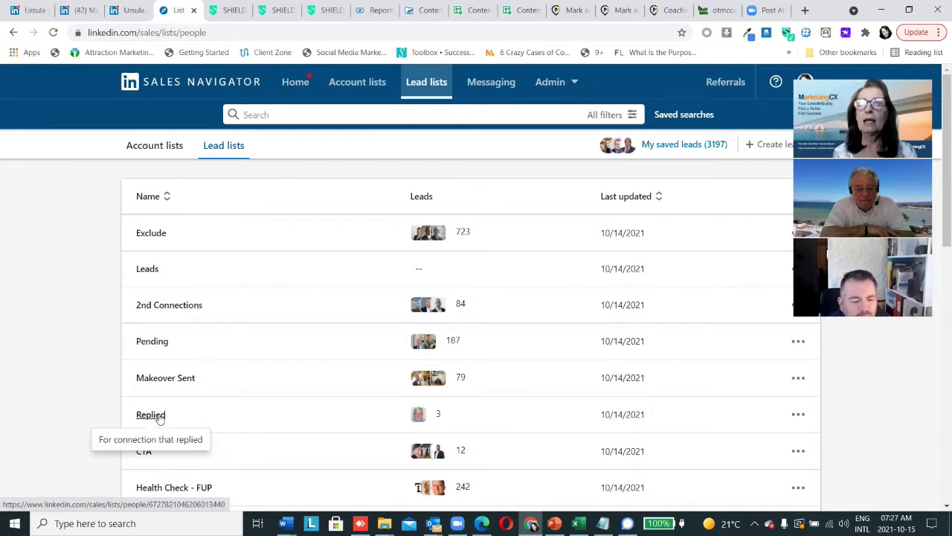
scroll(198, 392, "down", 1)
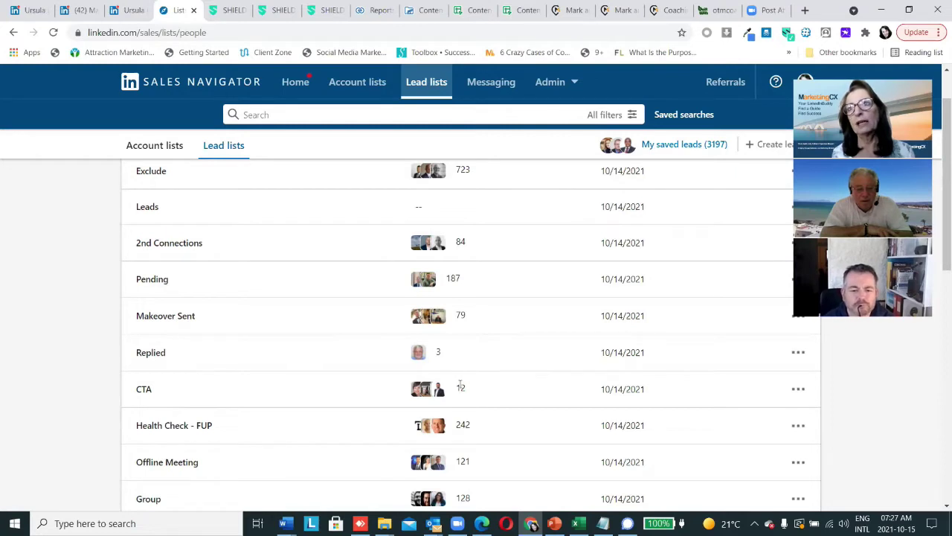
scroll(283, 380, "down", 4)
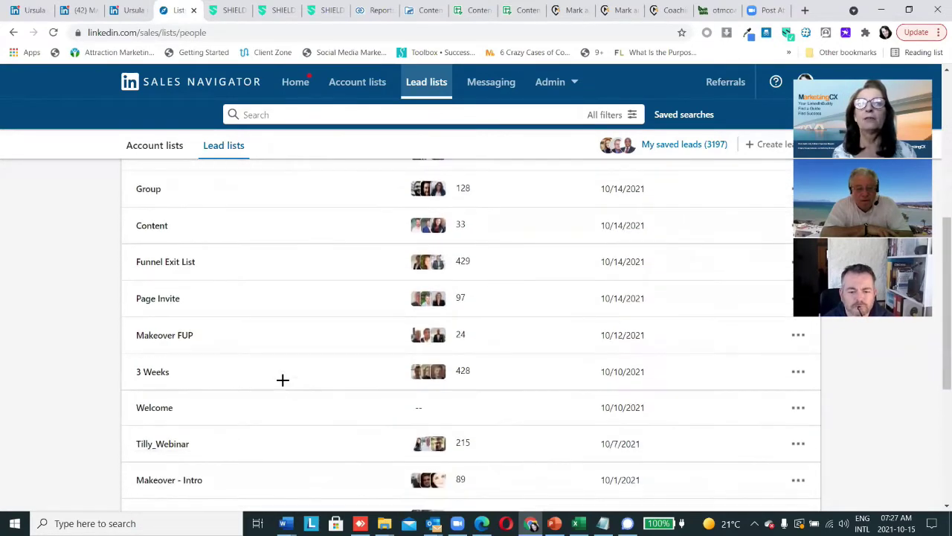
scroll(283, 380, "down", 3)
scroll(283, 380, "up", 3)
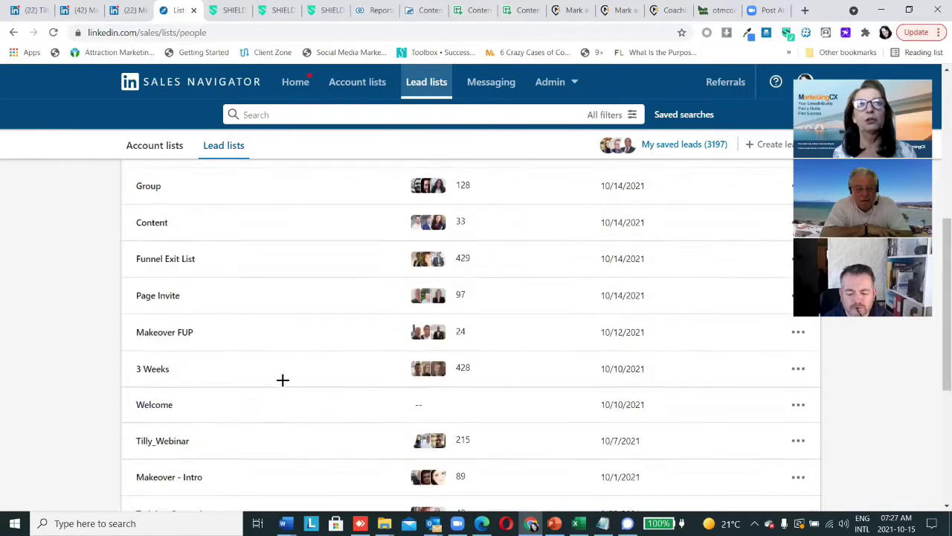
scroll(283, 380, "up", 4)
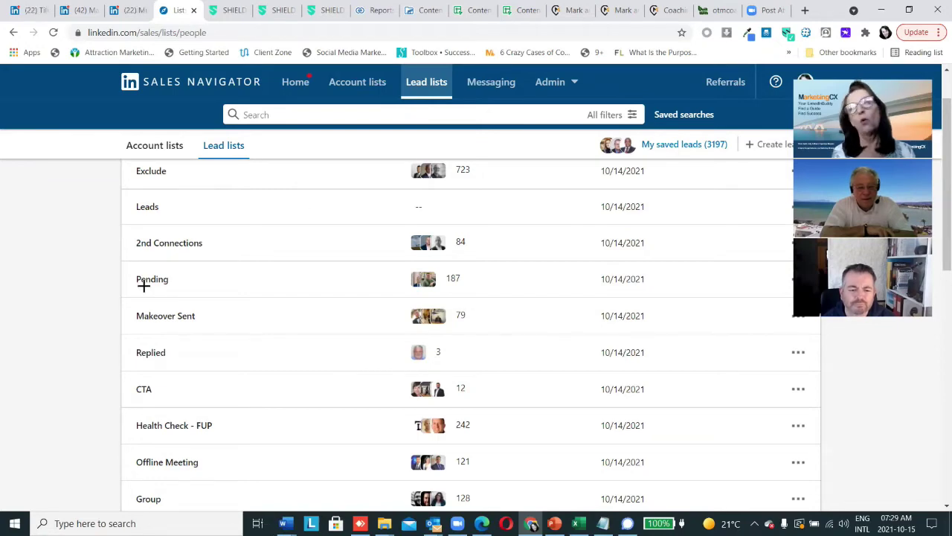
Switch to the personal LinkedIn profile, reload it, and show its posts and activity filtered to documents.
left_click(34, 10)
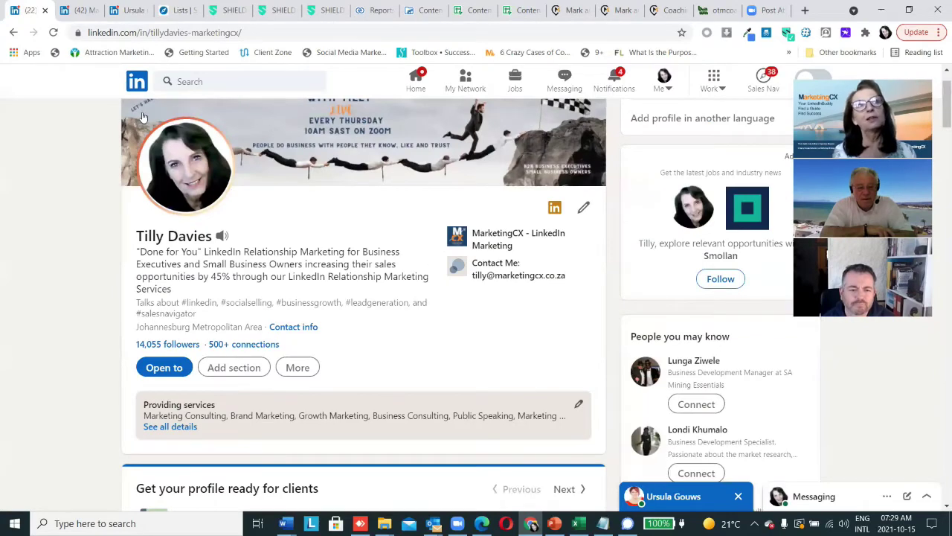
left_click(53, 32)
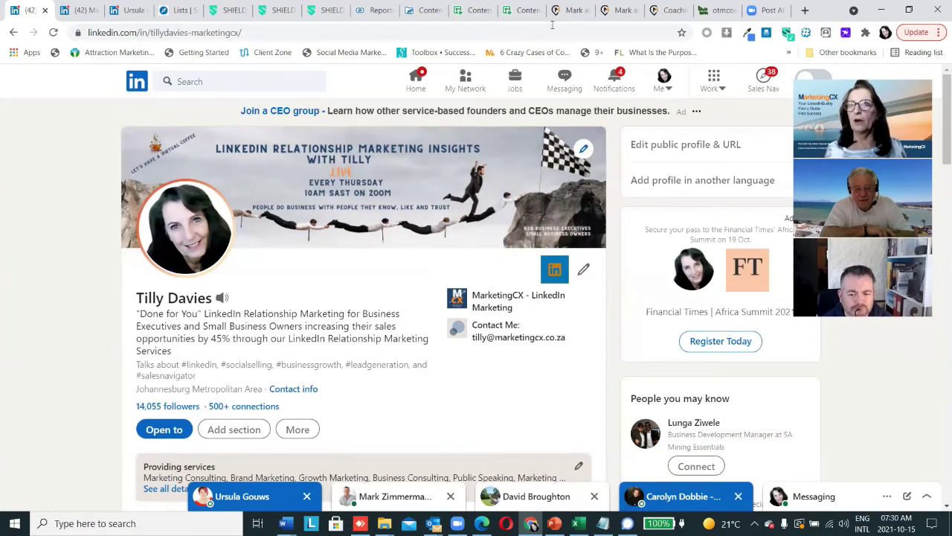
left_click(662, 89)
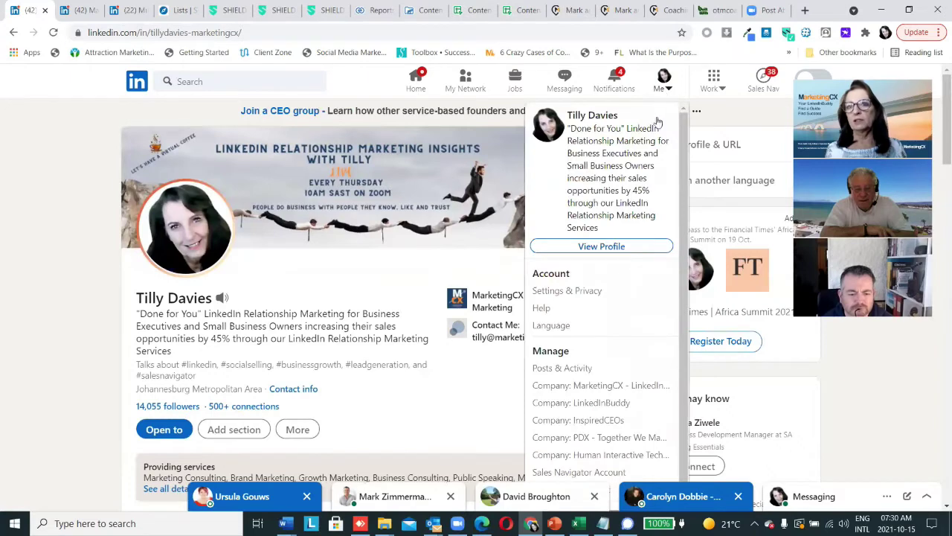
left_click(562, 368)
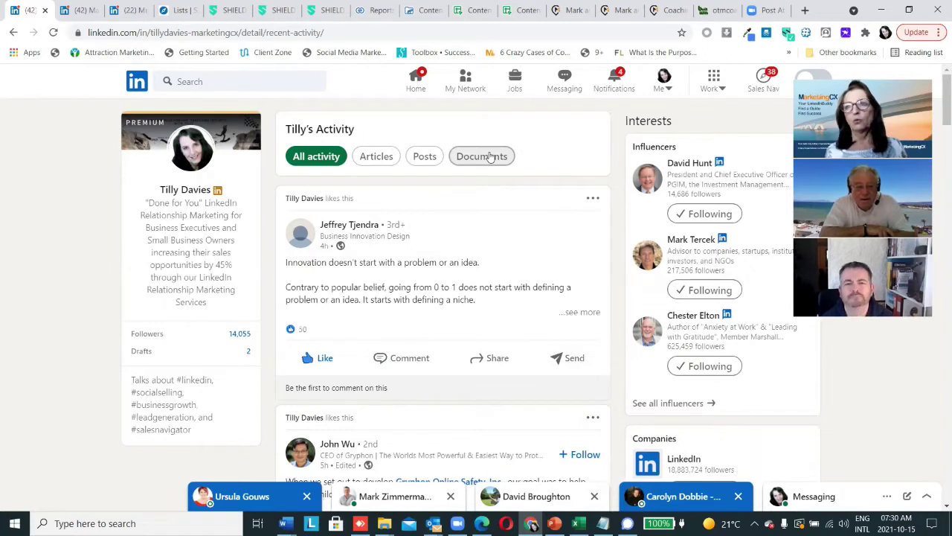
left_click(490, 158)
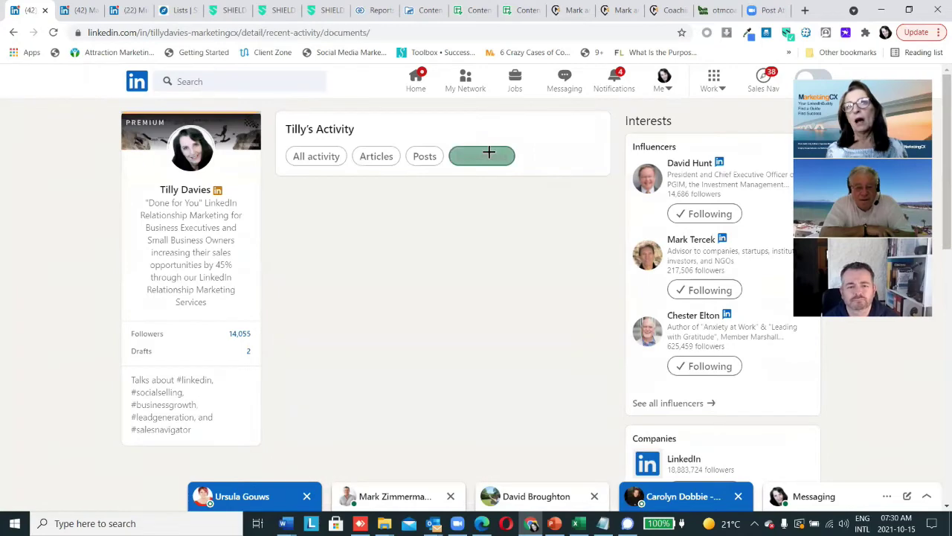
Preview the 2021 LinkedIn Numbers Bible document up to the Profile Characters page and return to its cover.
scroll(469, 189, "down", 5)
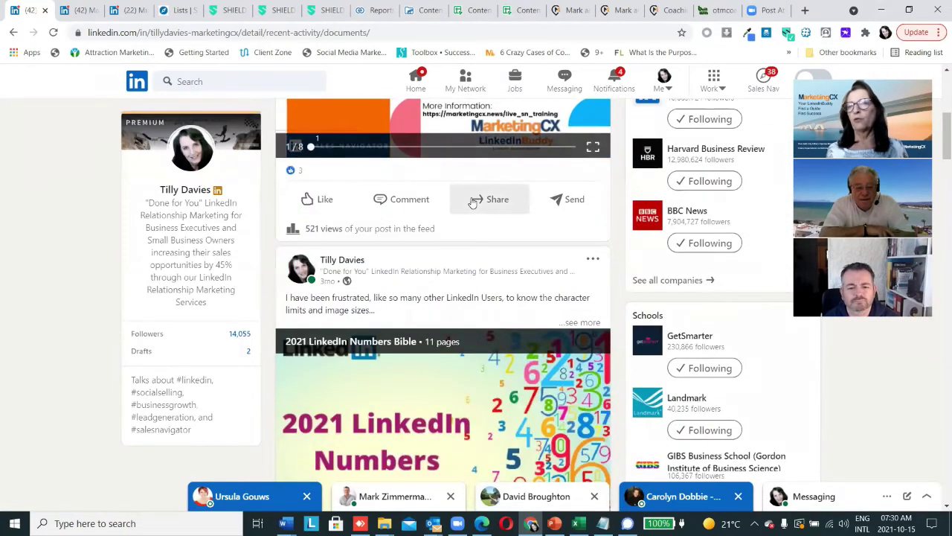
scroll(442, 373, "down", 2)
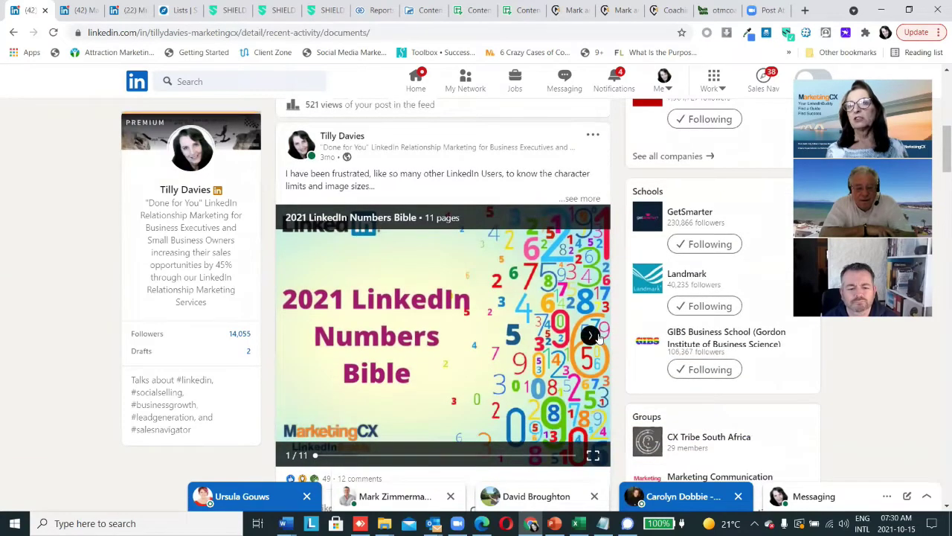
left_click(597, 336)
left_click(597, 336)
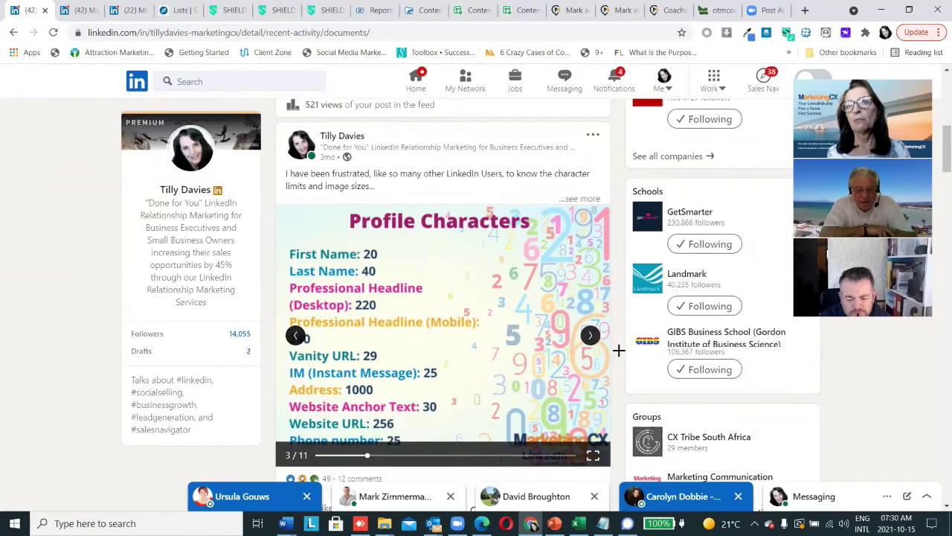
left_click(295, 331)
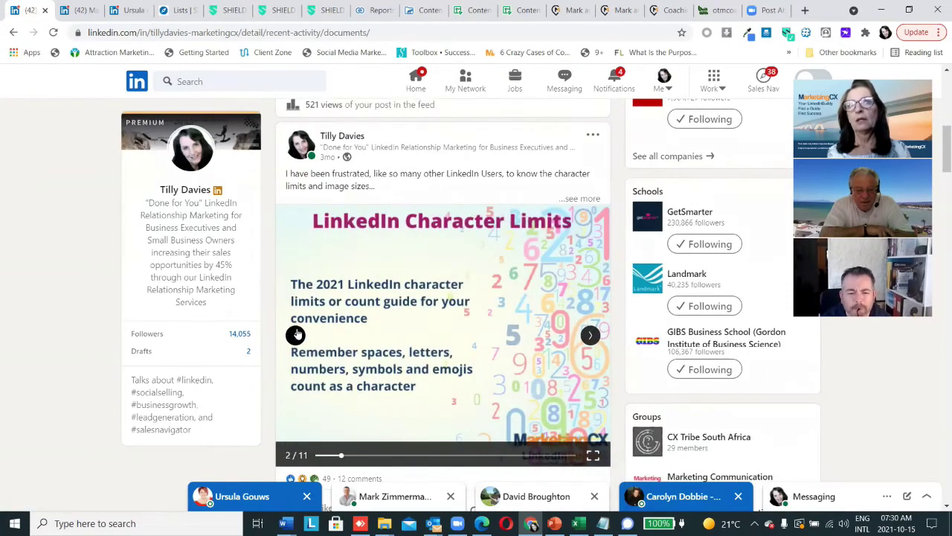
left_click(296, 329)
Preview the LinkedIn vs Sales Navigator document past its cover and return to the first page.
scroll(296, 329, "down", 5)
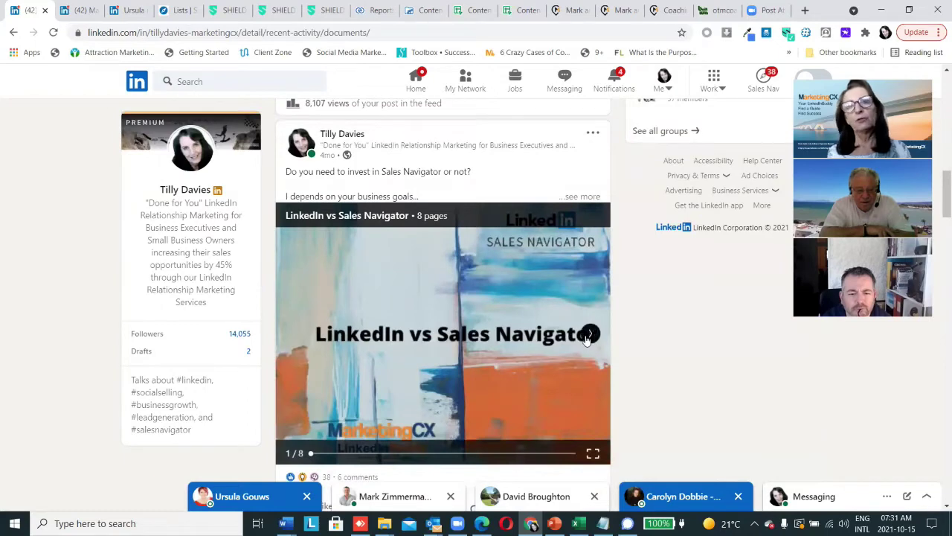
left_click(590, 335)
left_click(294, 335)
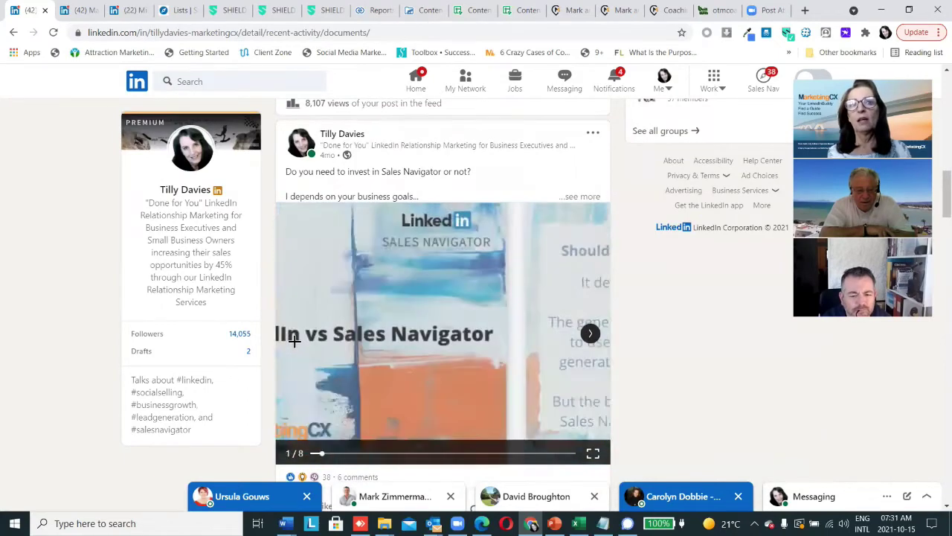
Review the document posts and their feed views, from Sales Navigator Training to How to Grow an Engaged Online Community.
scroll(294, 341, "down", 3)
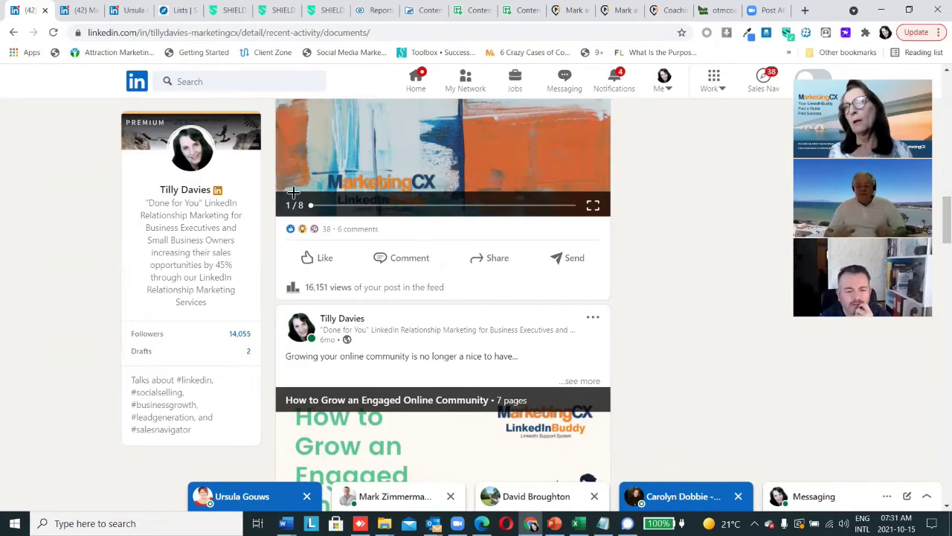
scroll(287, 191, "down", 10)
scroll(294, 193, "up", 5)
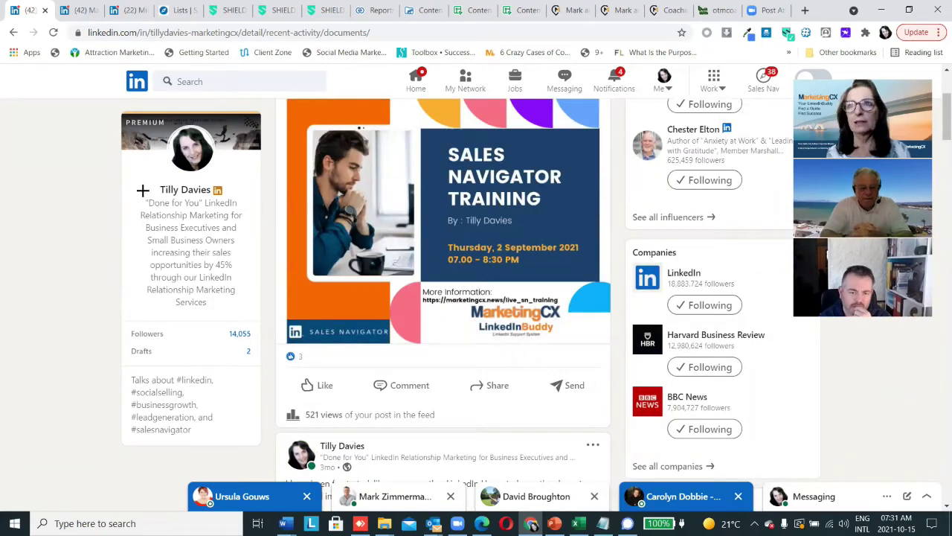
scroll(142, 190, "down", 5)
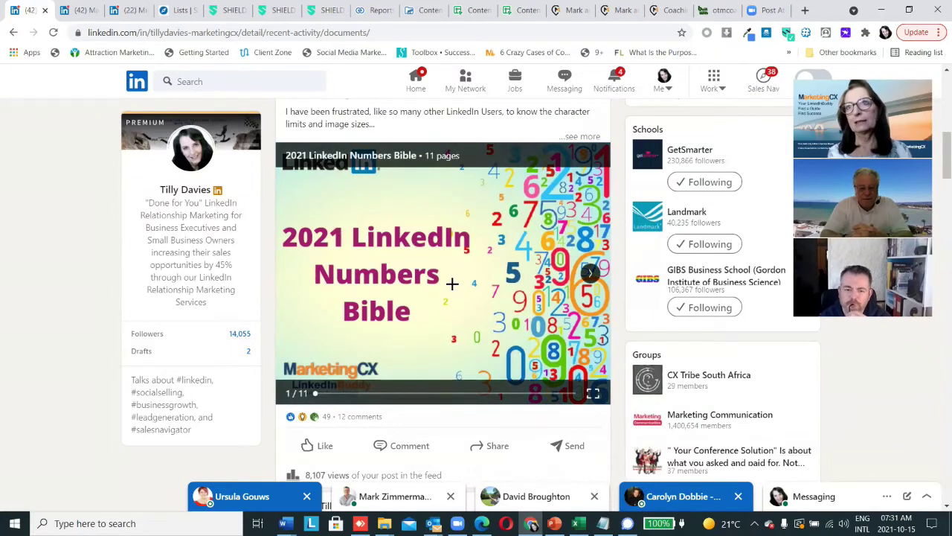
scroll(451, 284, "down", 5)
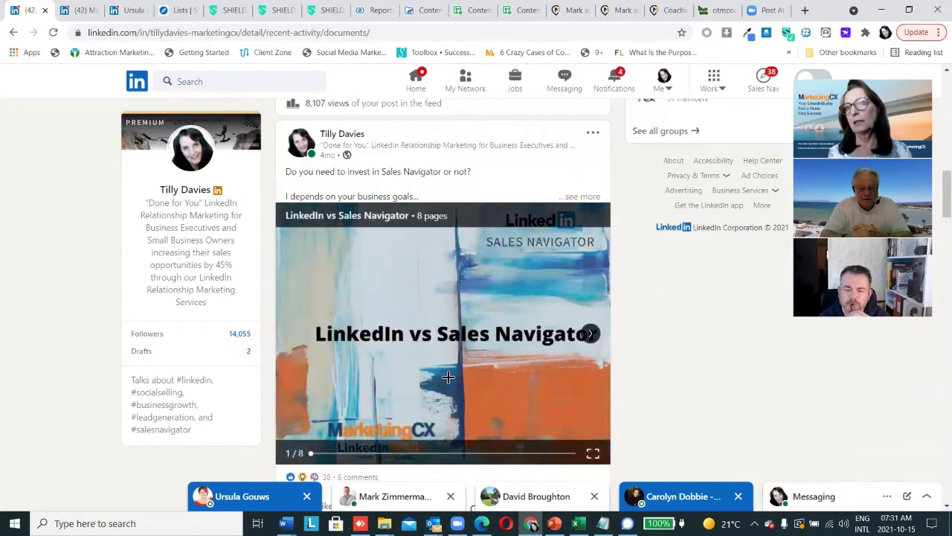
scroll(448, 378, "down", 3)
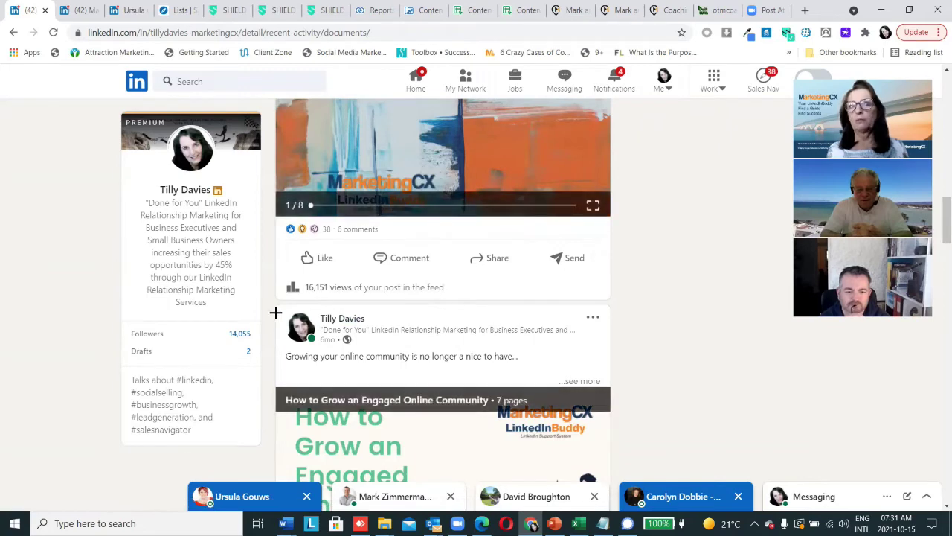
Open the profile of the document posts' author and expand its full About section.
left_click(332, 323)
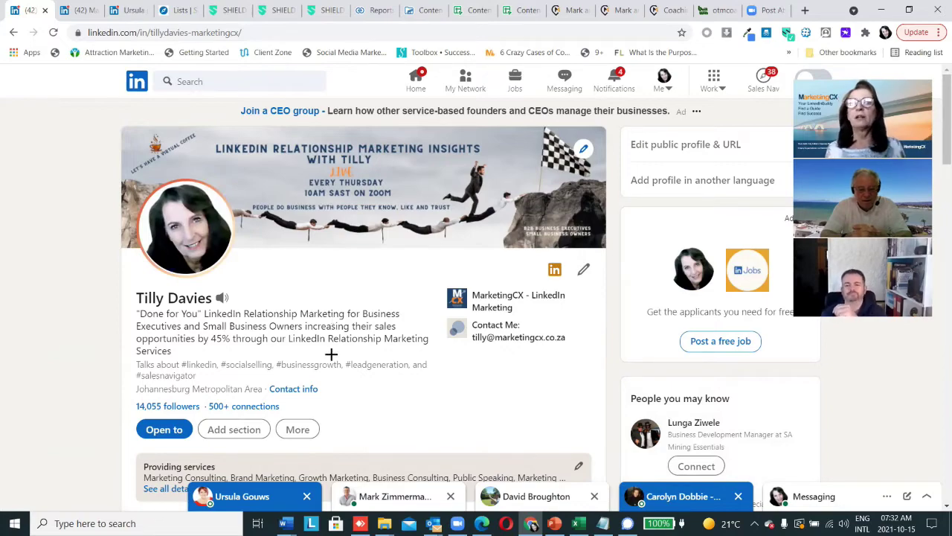
scroll(323, 200, "down", 6)
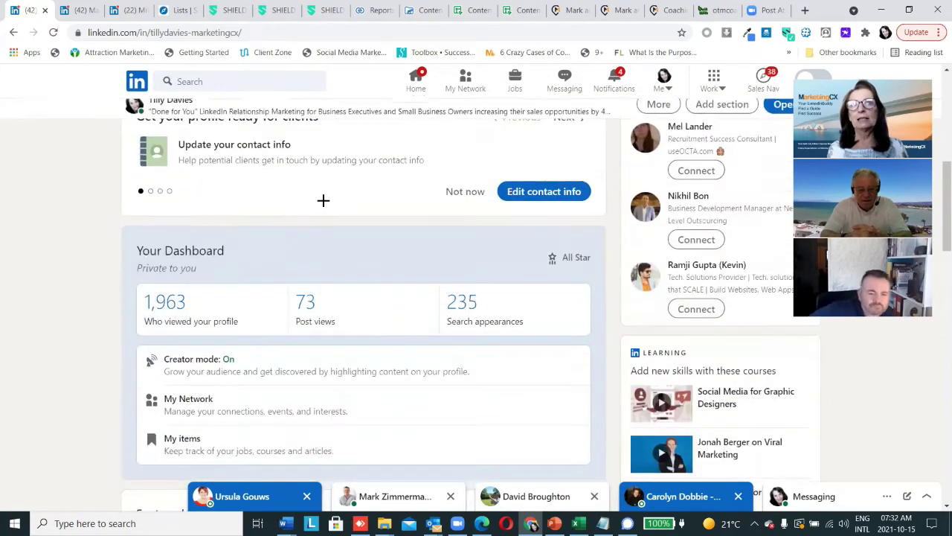
scroll(323, 200, "down", 8)
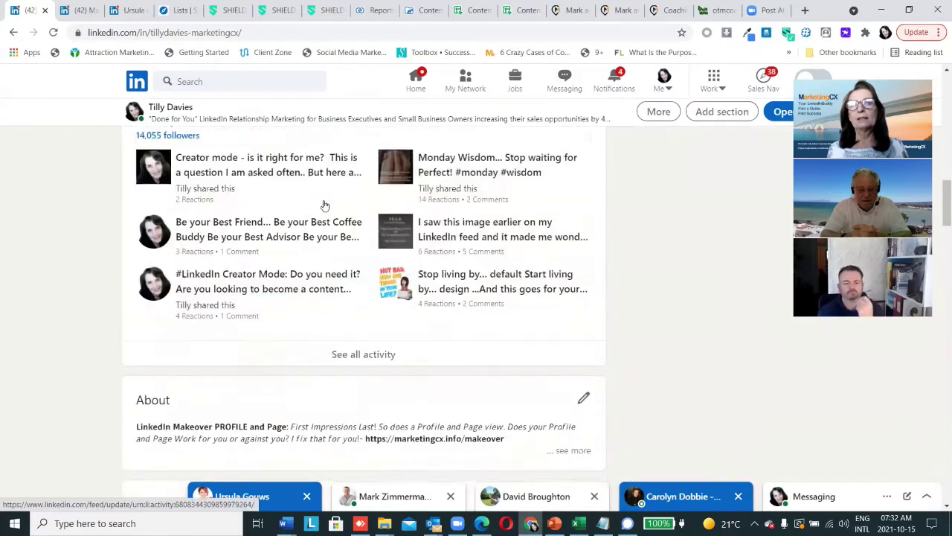
scroll(325, 205, "down", 1)
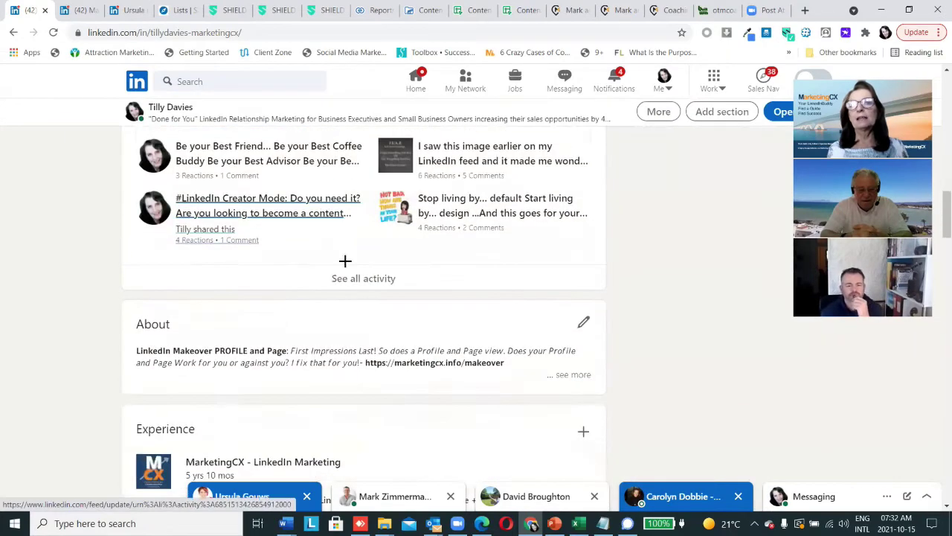
left_click(571, 376)
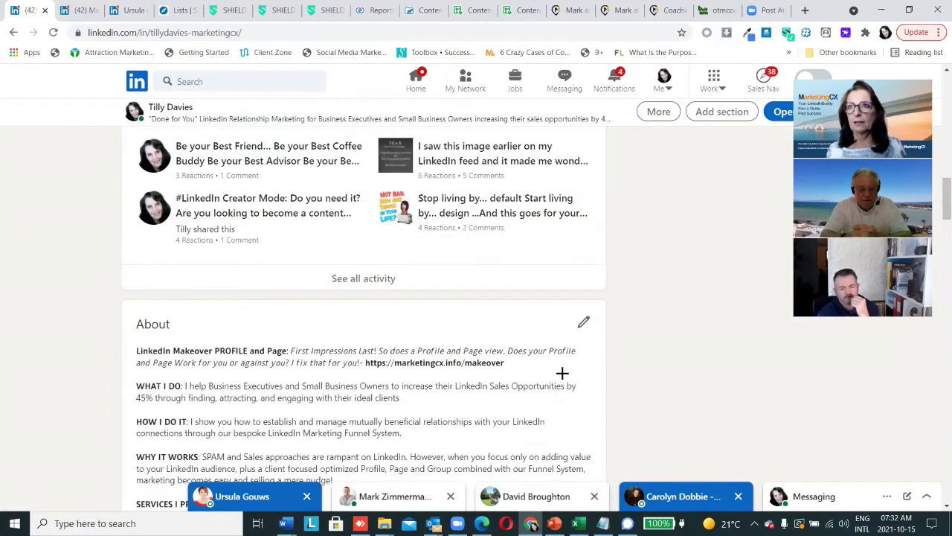
Read through the About text and open the MarketingCX - LinkedIn Marketing company page from the Experience section.
scroll(522, 367, "down", 4)
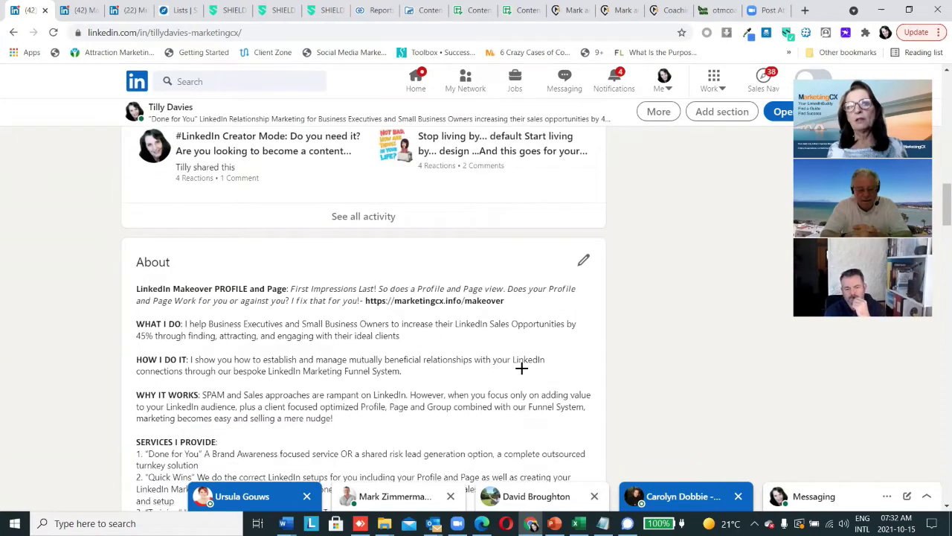
scroll(522, 367, "down", 2)
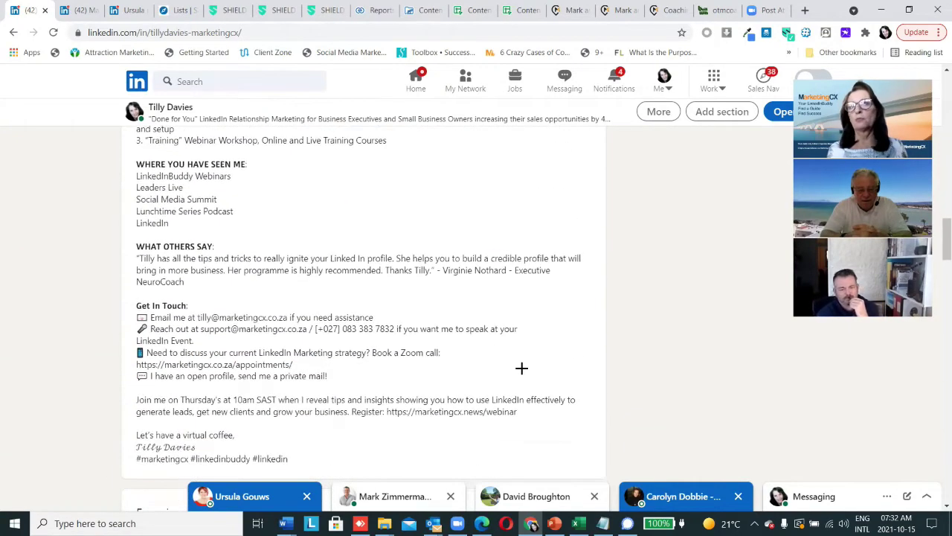
scroll(521, 368, "down", 2)
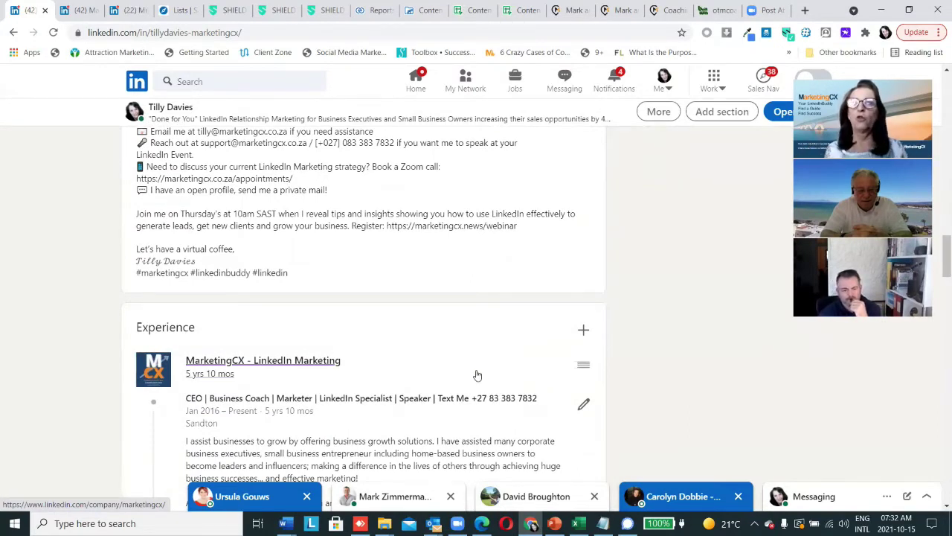
left_click(318, 364)
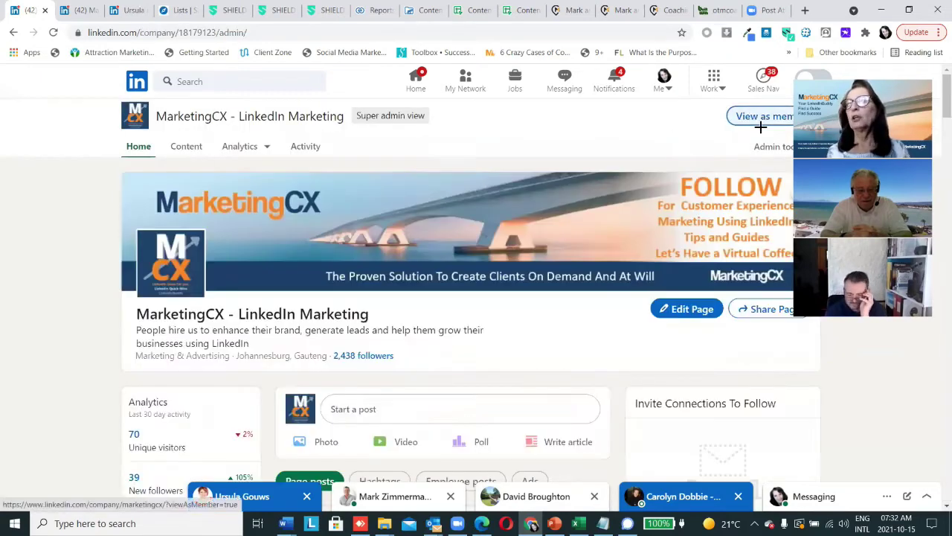
View the MarketingCX company page as a member, and review the full list of pending invitations in My Network.
left_click(762, 116)
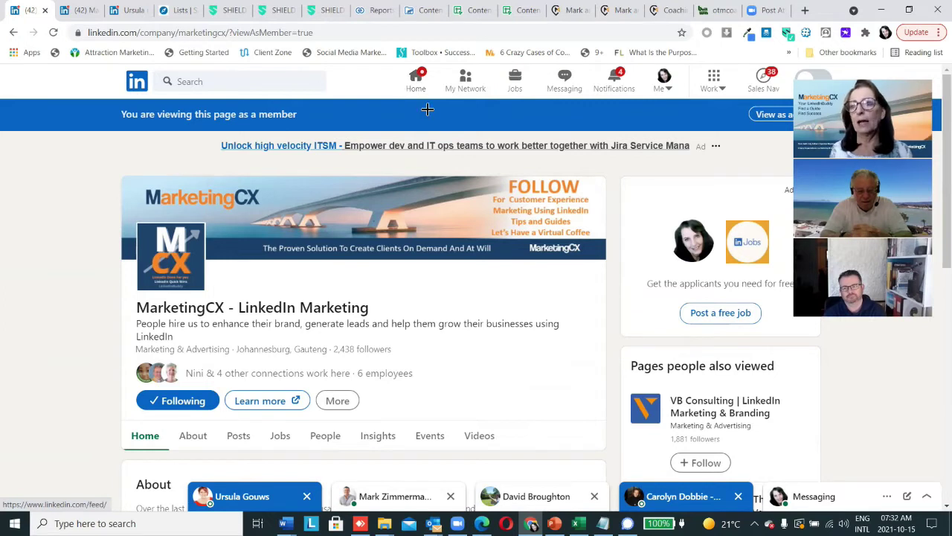
left_click(462, 85)
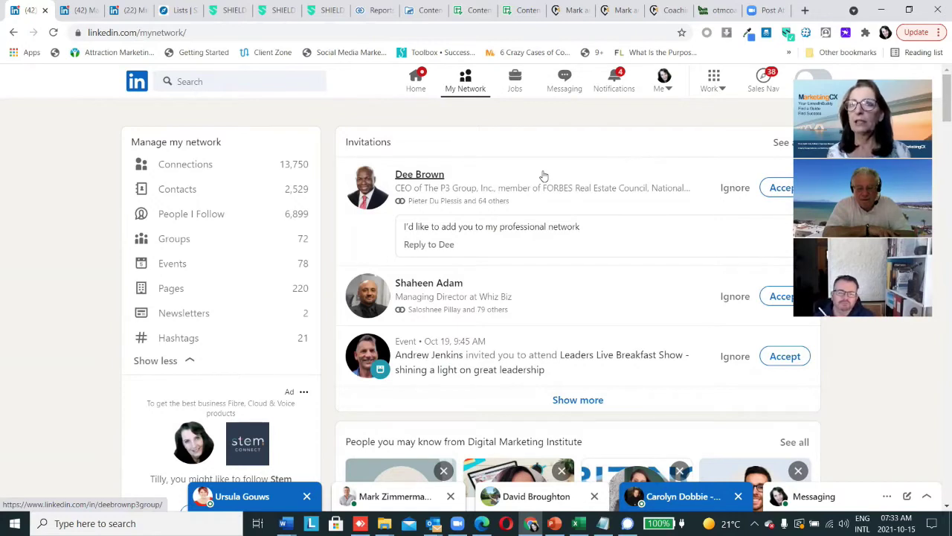
left_click(557, 404)
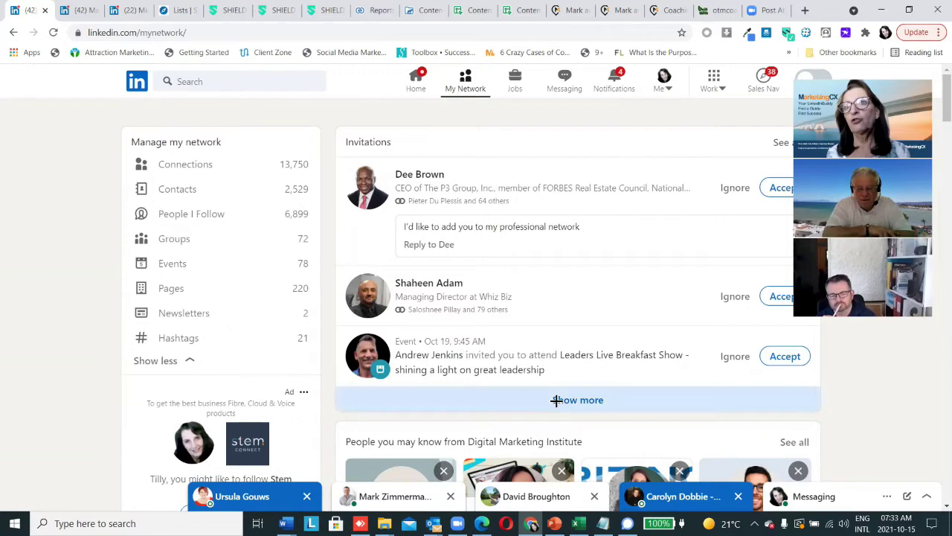
scroll(559, 246, "down", 4)
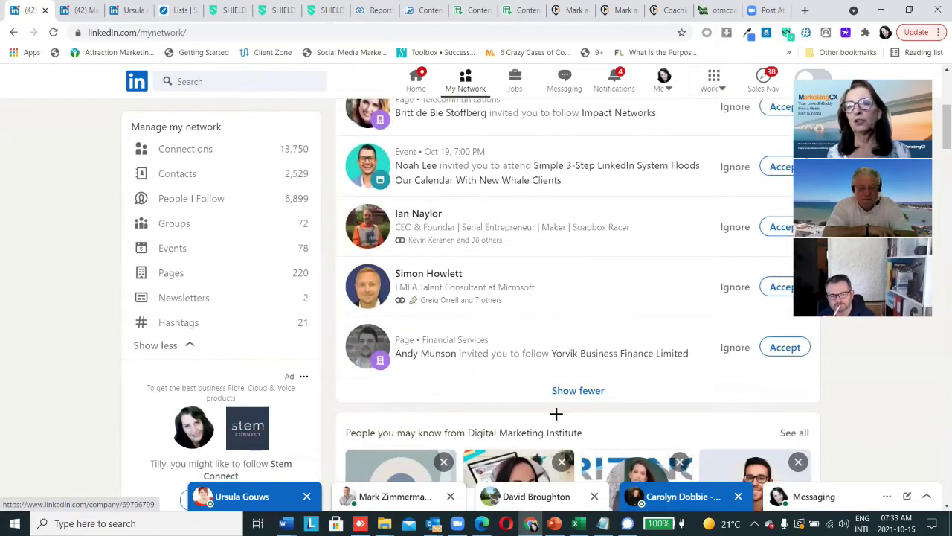
scroll(557, 404, "up", 4)
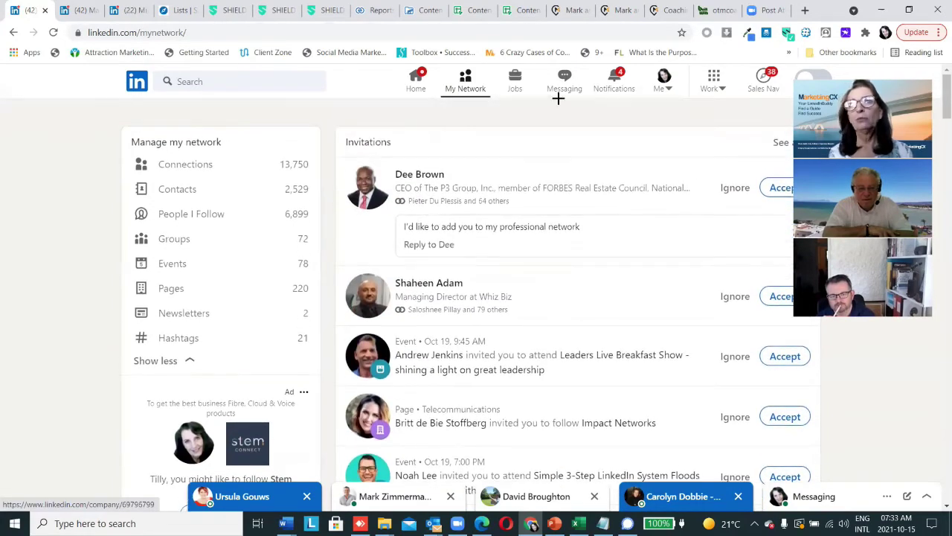
scroll(519, 293, "down", 4)
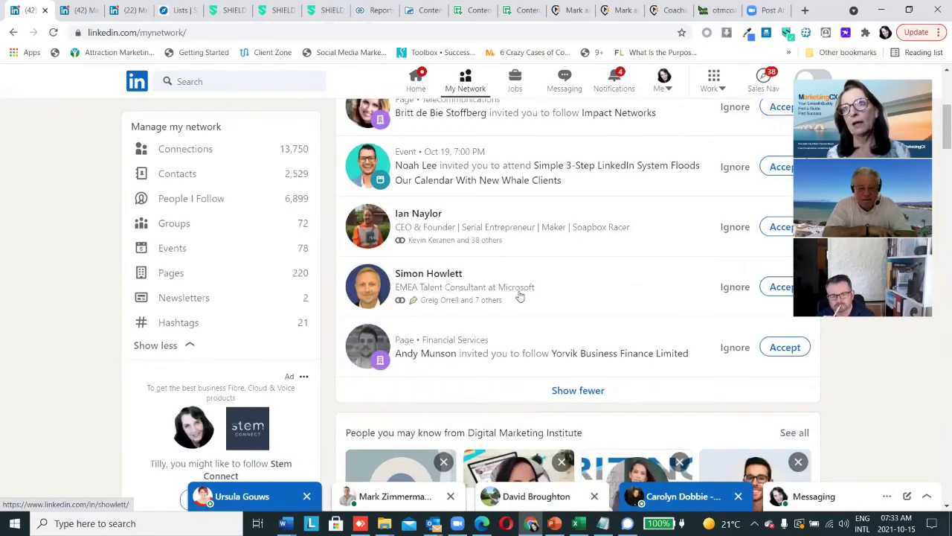
scroll(520, 295, "up", 4)
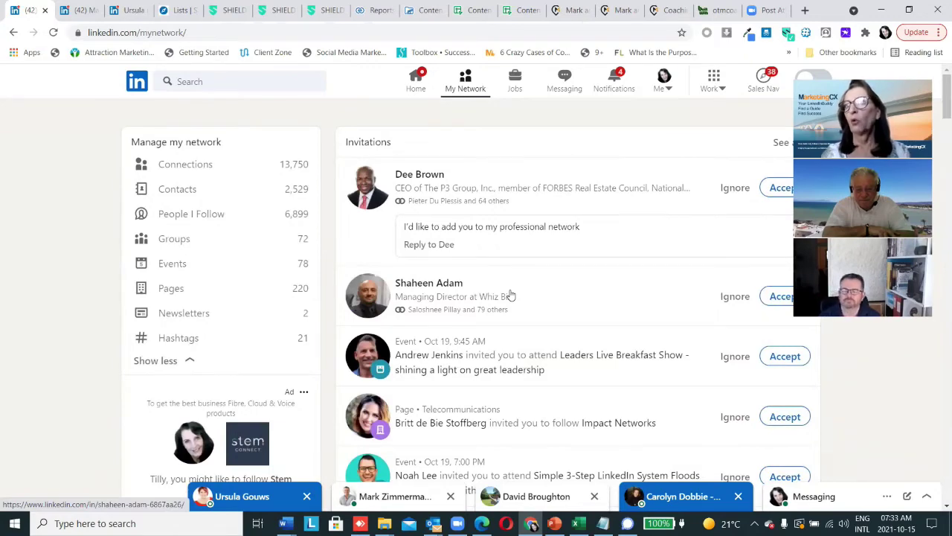
scroll(528, 198, "down", 5)
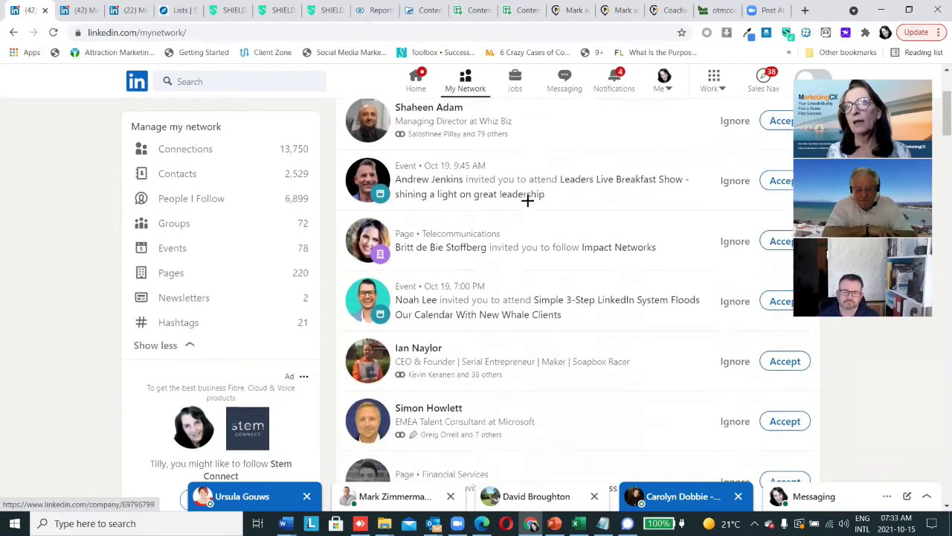
scroll(528, 200, "up", 5)
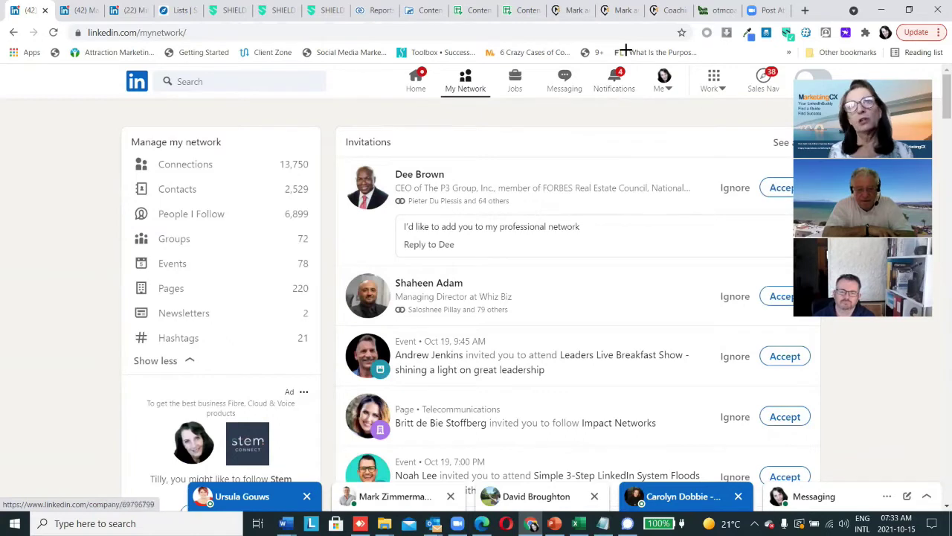
Check the notifications, and look through the message inbox filtered to unread conversations.
left_click(622, 92)
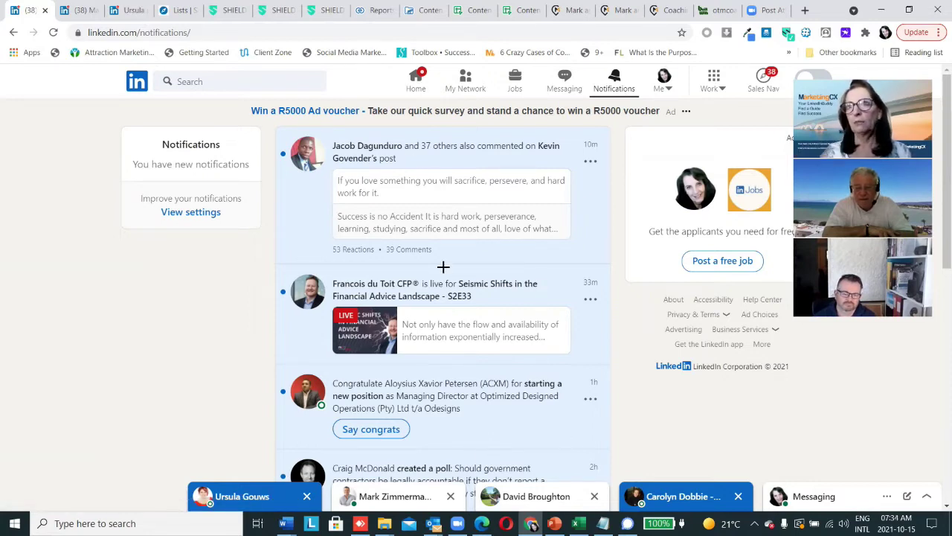
left_click(565, 90)
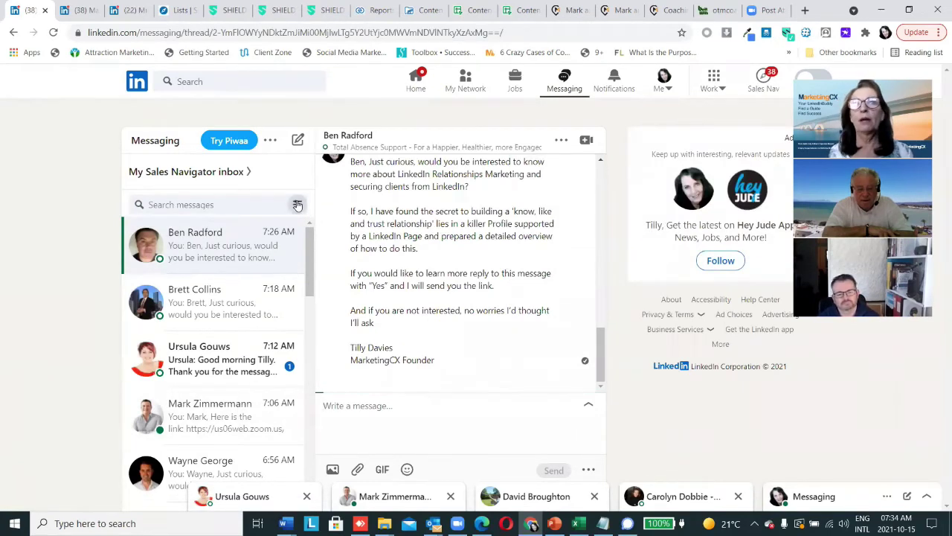
left_click(296, 205)
left_click(238, 305)
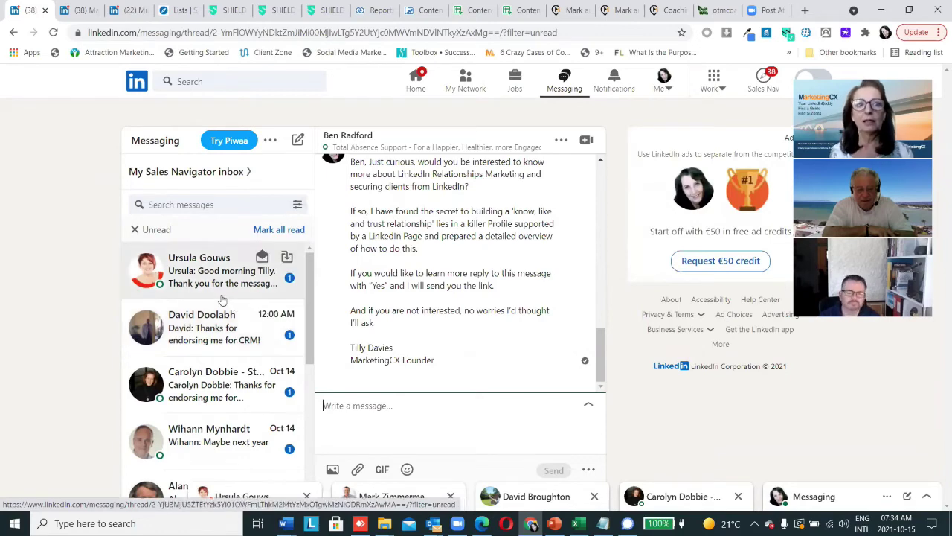
scroll(222, 299, "down", 2)
scroll(222, 299, "down", 3)
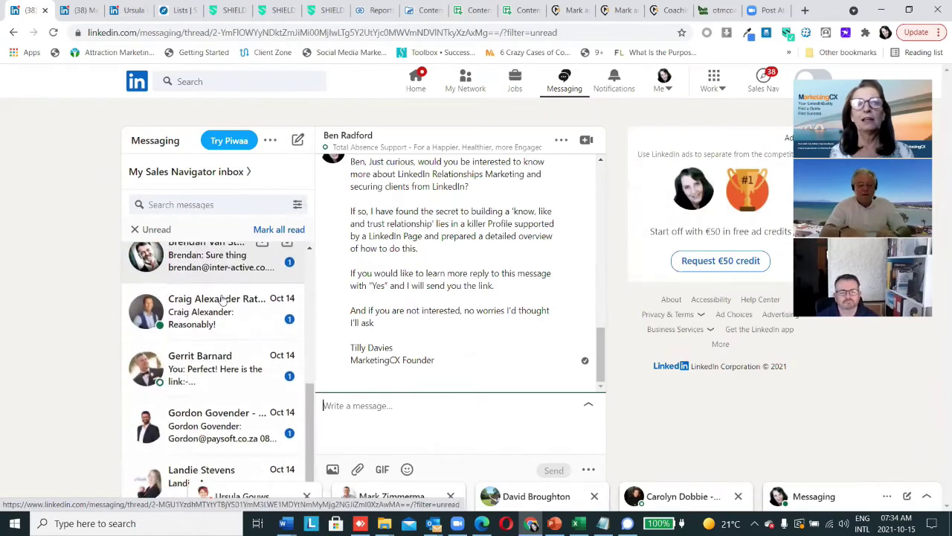
scroll(221, 299, "up", 5)
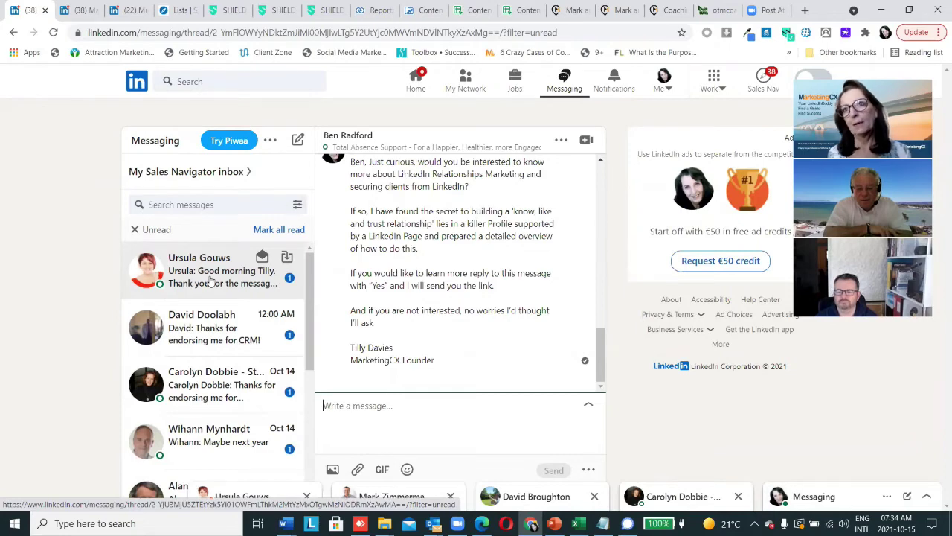
scroll(210, 281, "down", 4)
scroll(210, 281, "up", 4)
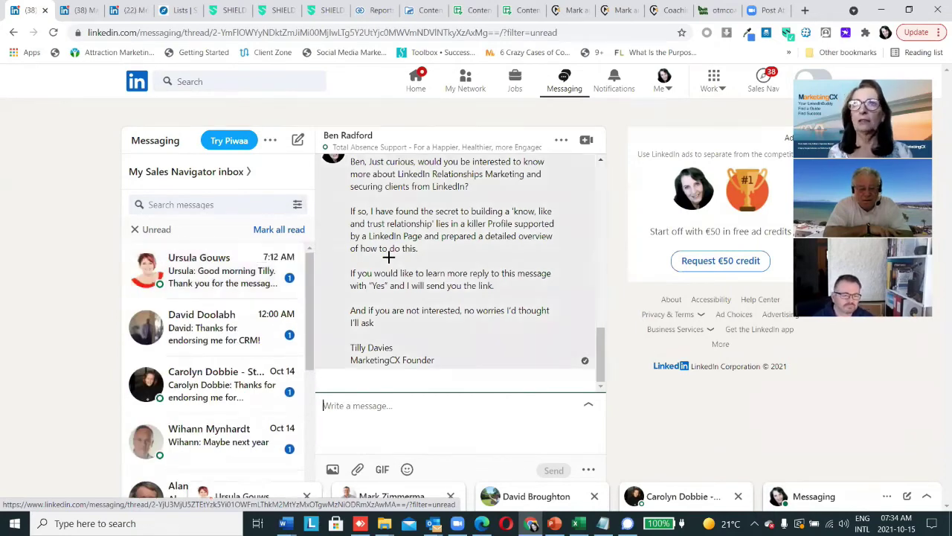
Hide the top post in the home feed, submitting "I'm not interested in this topic" as the reason.
left_click(414, 93)
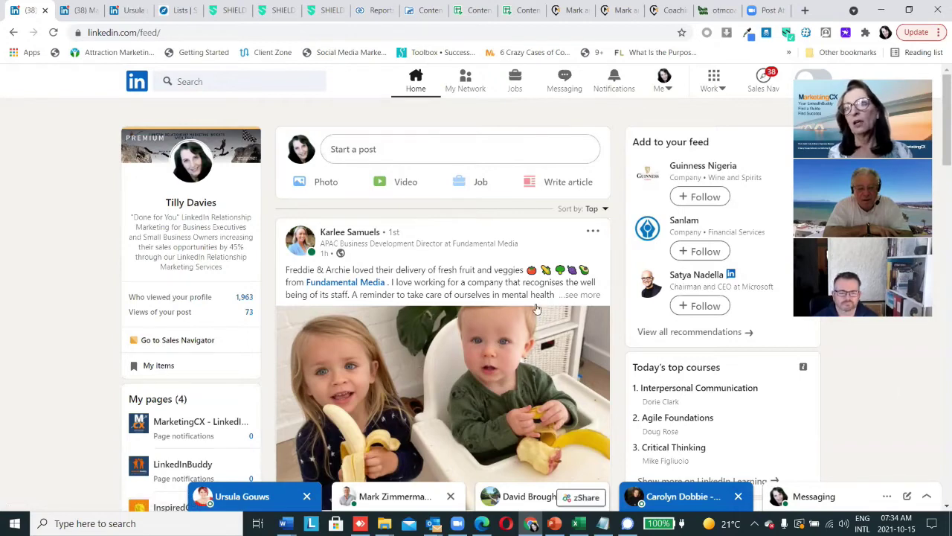
left_click(593, 232)
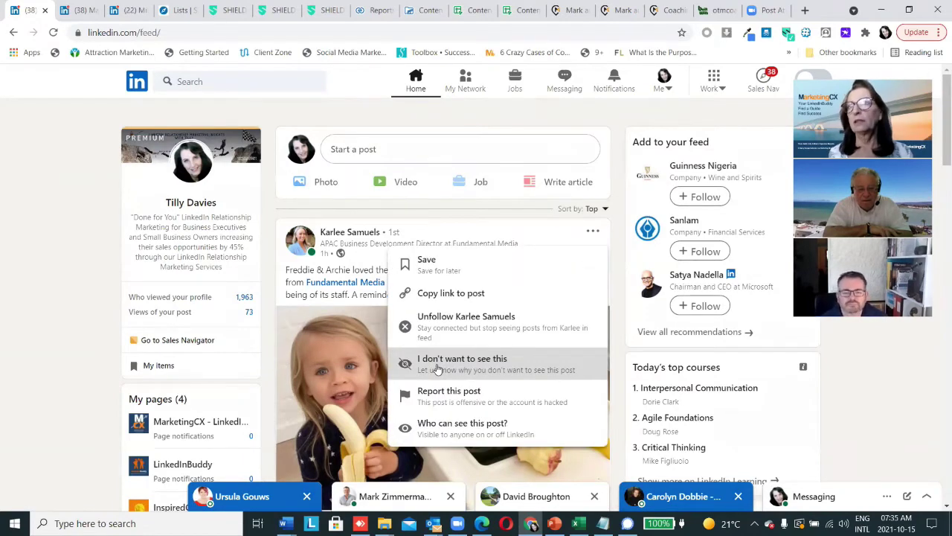
left_click(438, 368)
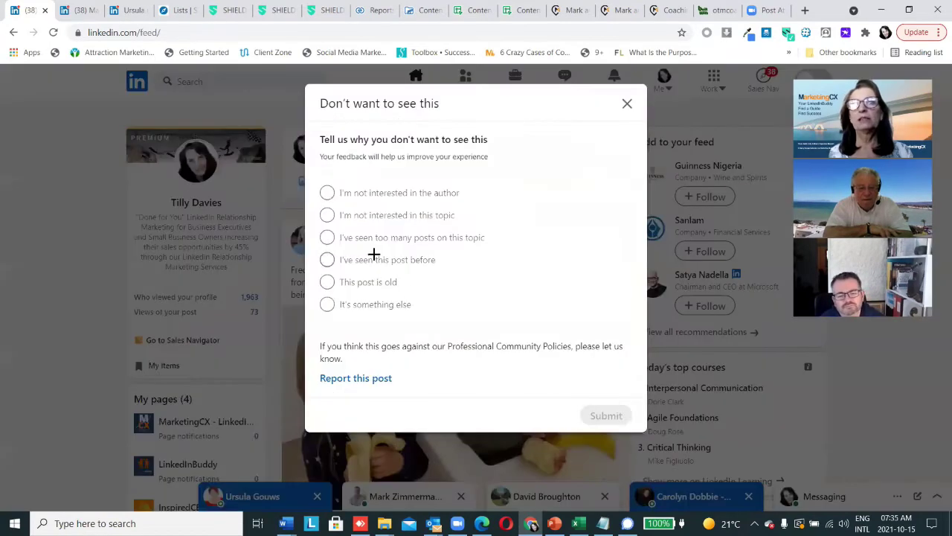
left_click(328, 216)
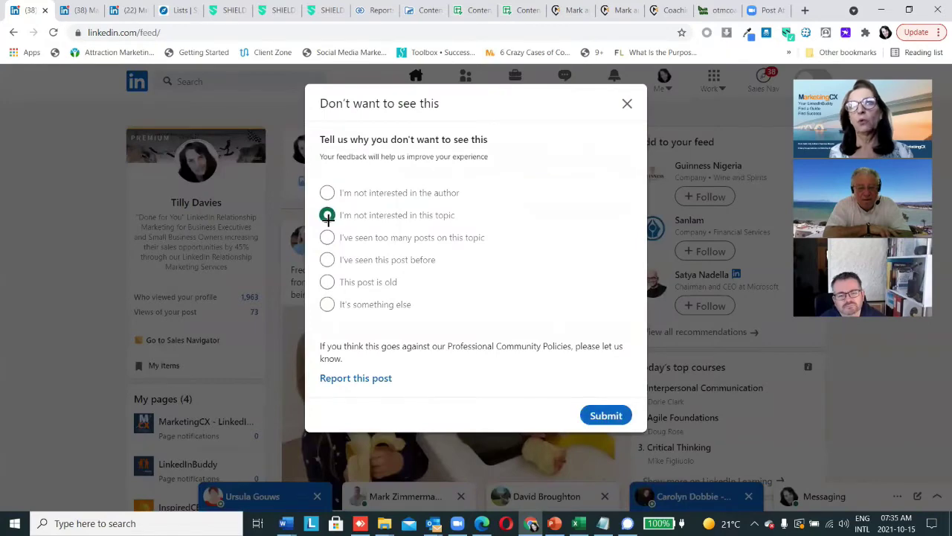
left_click(603, 415)
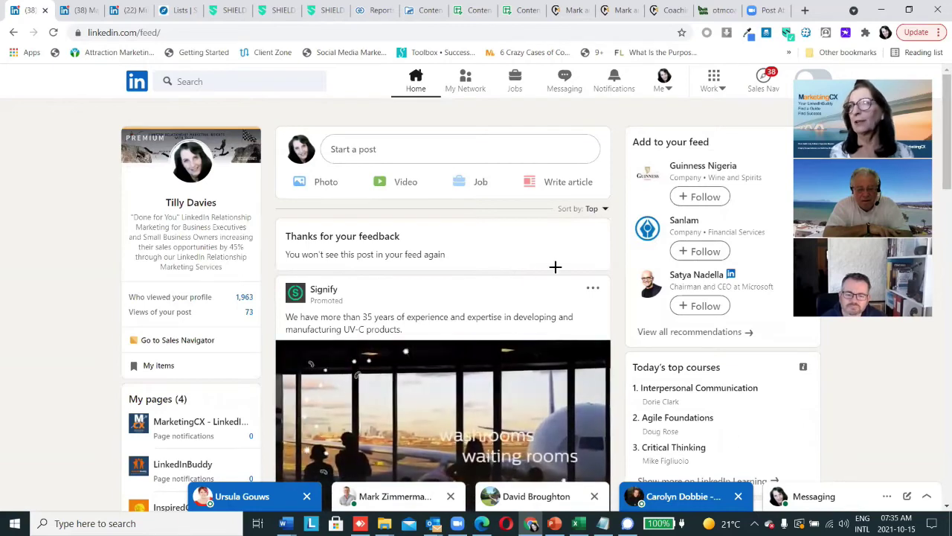
Switch to Sales Navigator and review the profile viewing options and sales preferences in its settings.
left_click(171, 11)
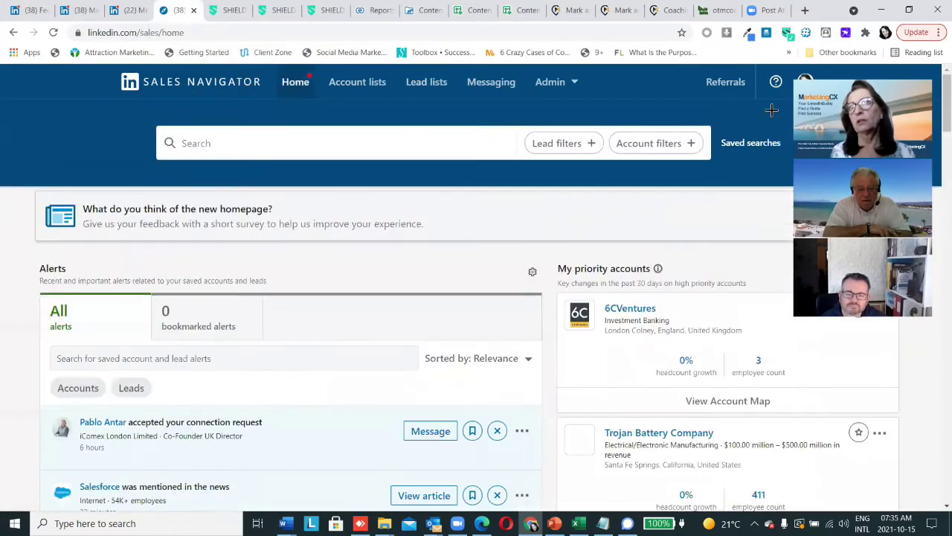
left_click(805, 81)
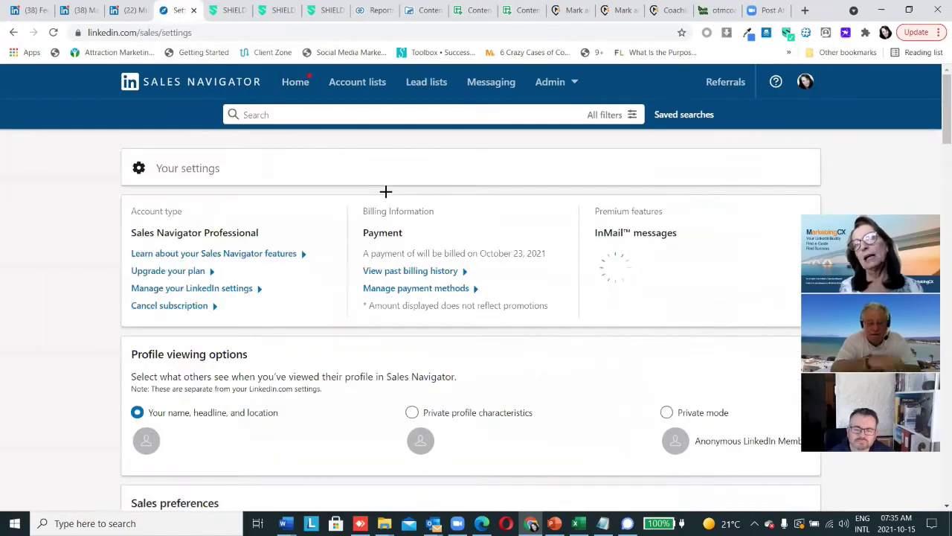
scroll(380, 159, "down", 4)
scroll(380, 159, "down", 3)
scroll(380, 160, "up", 5)
scroll(382, 160, "up", 2)
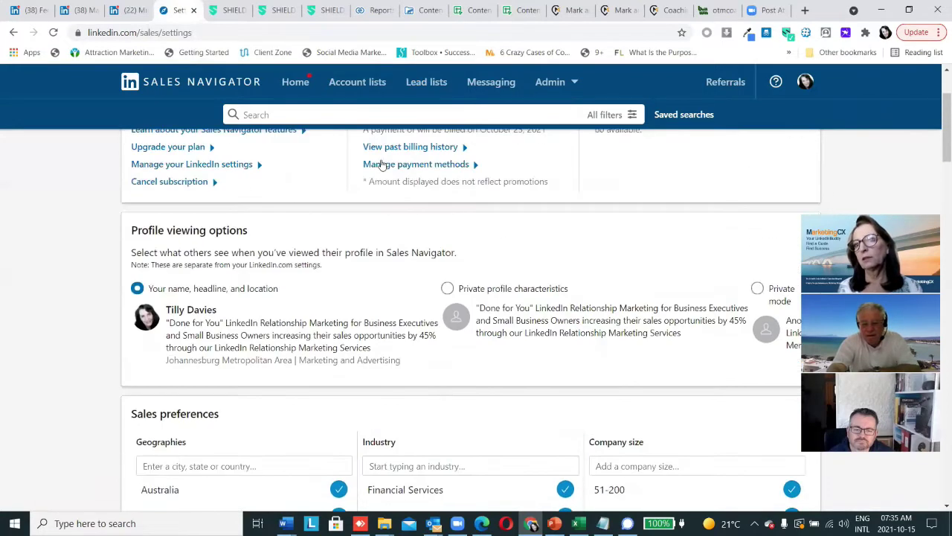
scroll(381, 162, "down", 4)
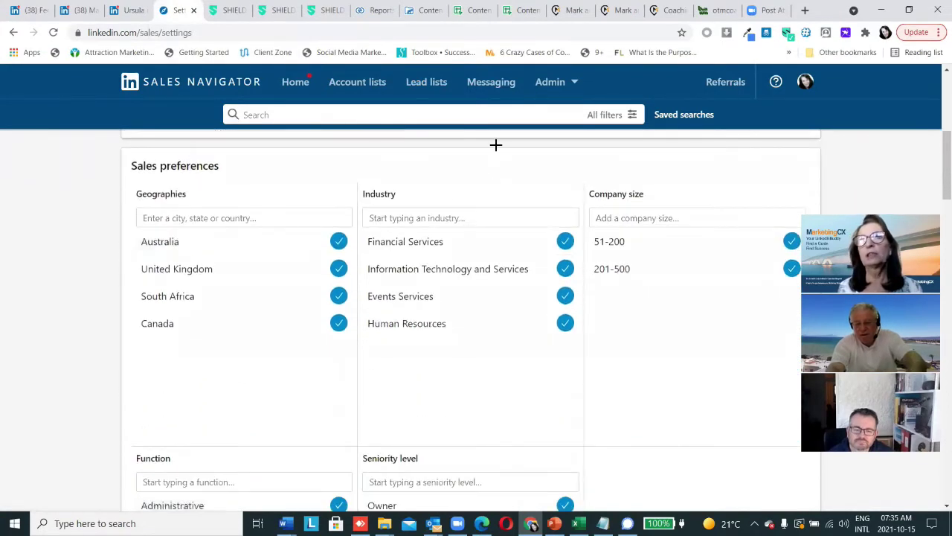
scroll(484, 189, "up", 2)
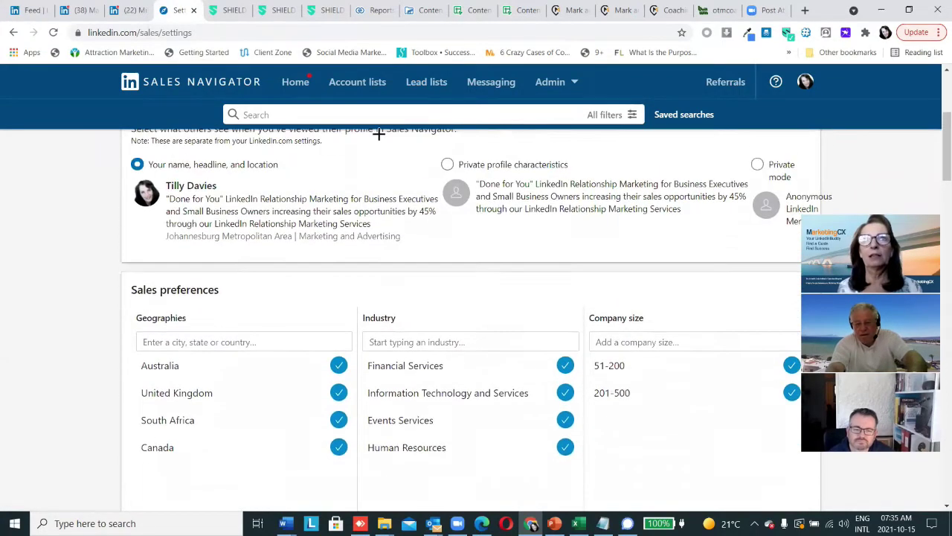
Filter the Sales Navigator home page alerts to Leads and look through the lead activity.
left_click(302, 90)
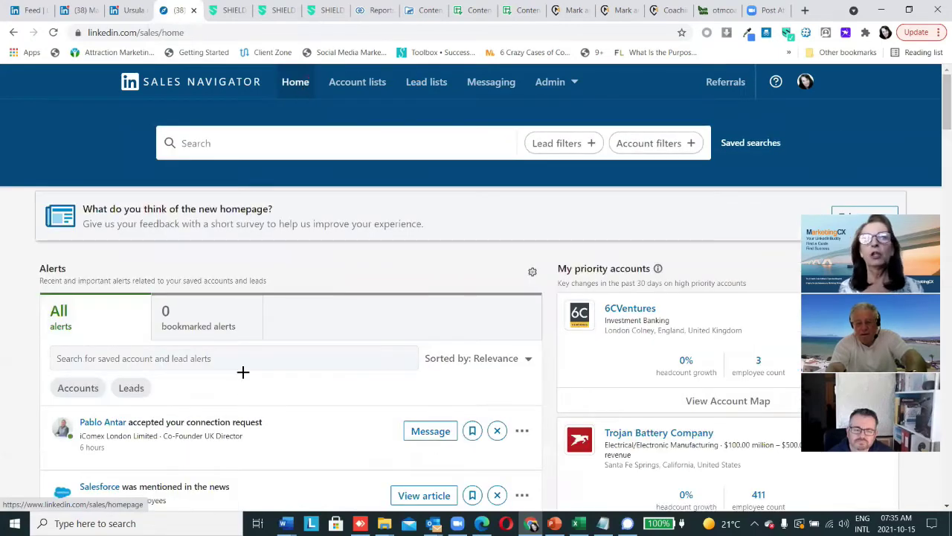
left_click(138, 389)
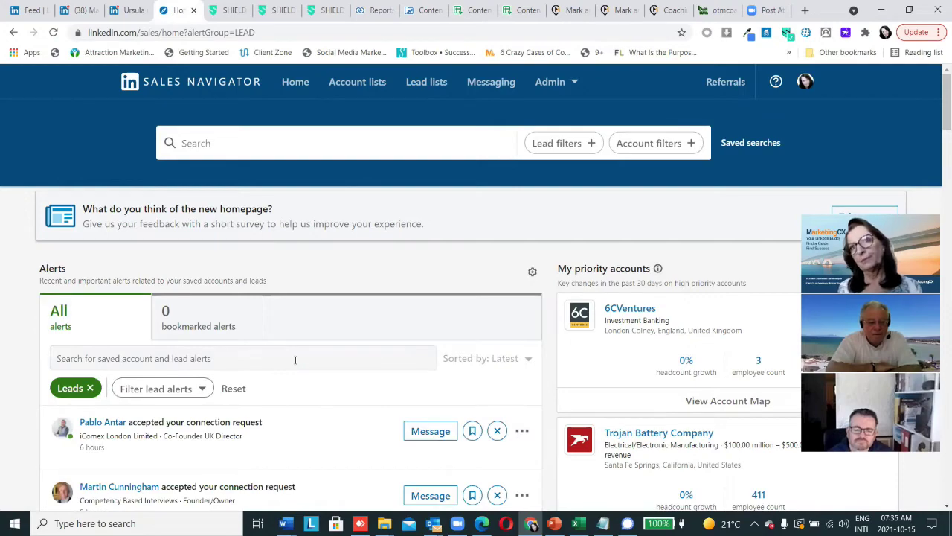
scroll(295, 360, "down", 2)
scroll(296, 359, "down", 4)
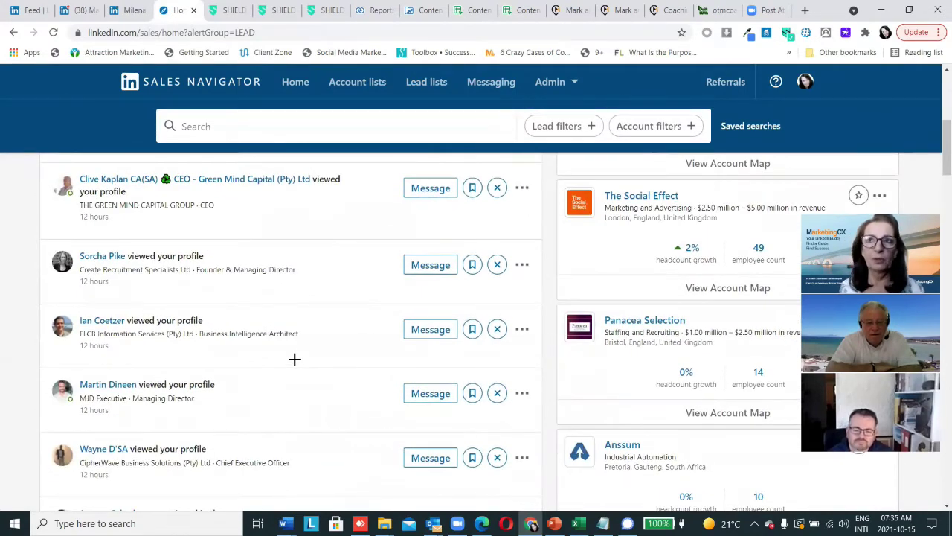
scroll(295, 359, "down", 6)
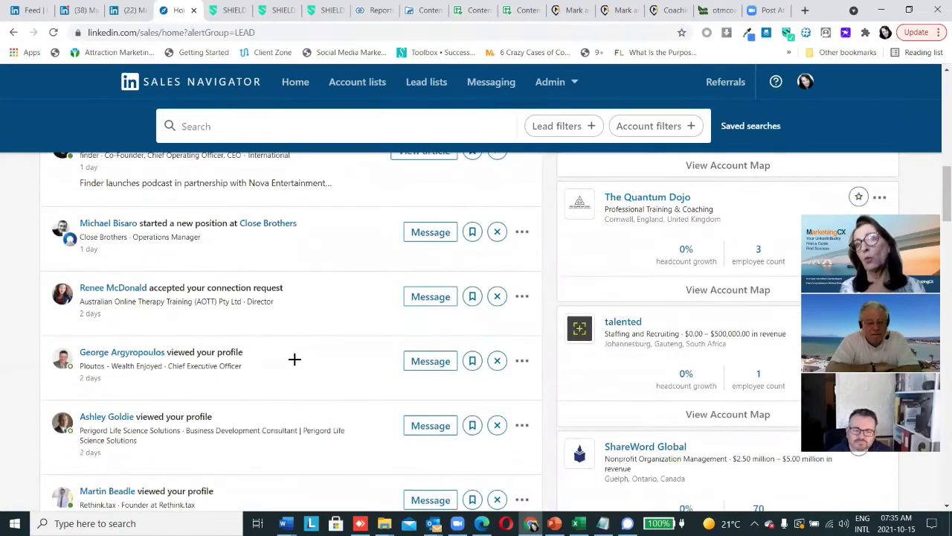
scroll(296, 359, "up", 15)
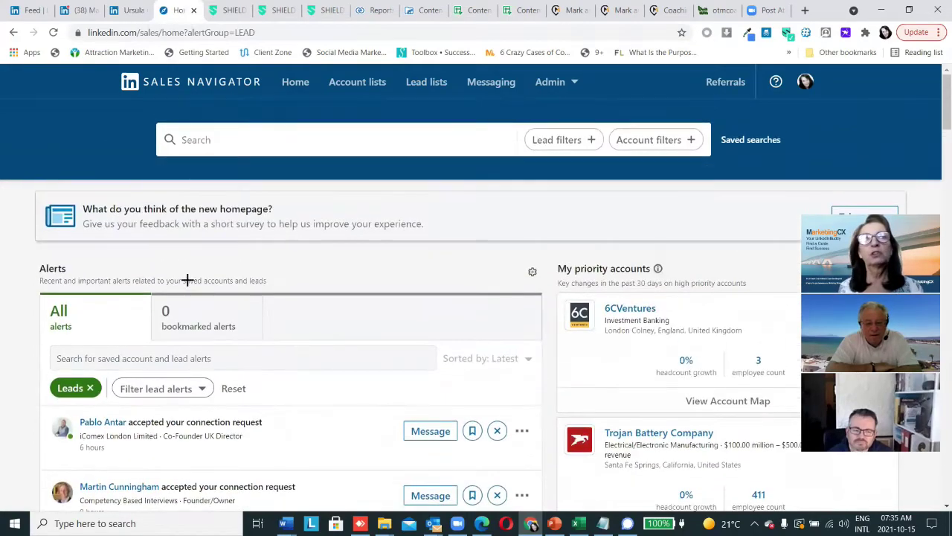
Return to LinkedIn, open the Step Into The Spotlight! group from your groups, and look through its posts and admins.
left_click(30, 10)
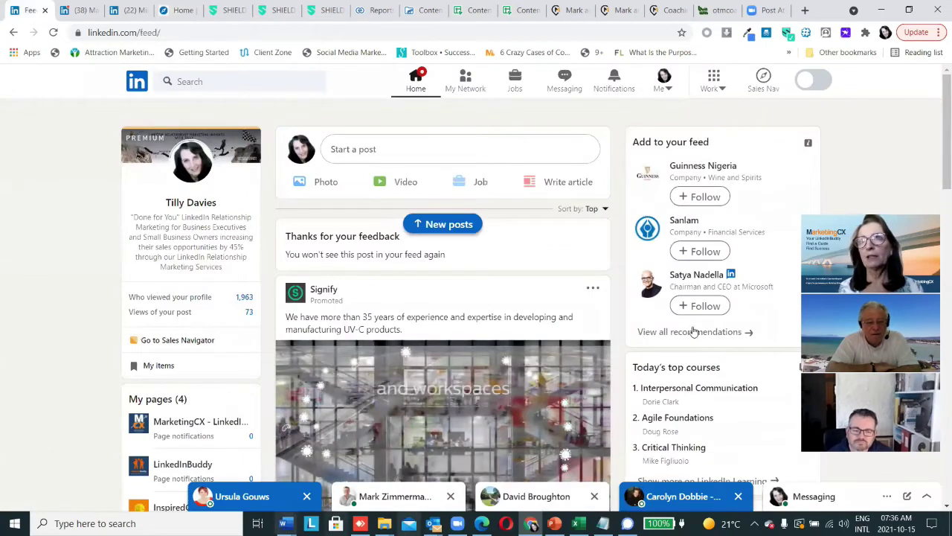
left_click(711, 83)
left_click(770, 263)
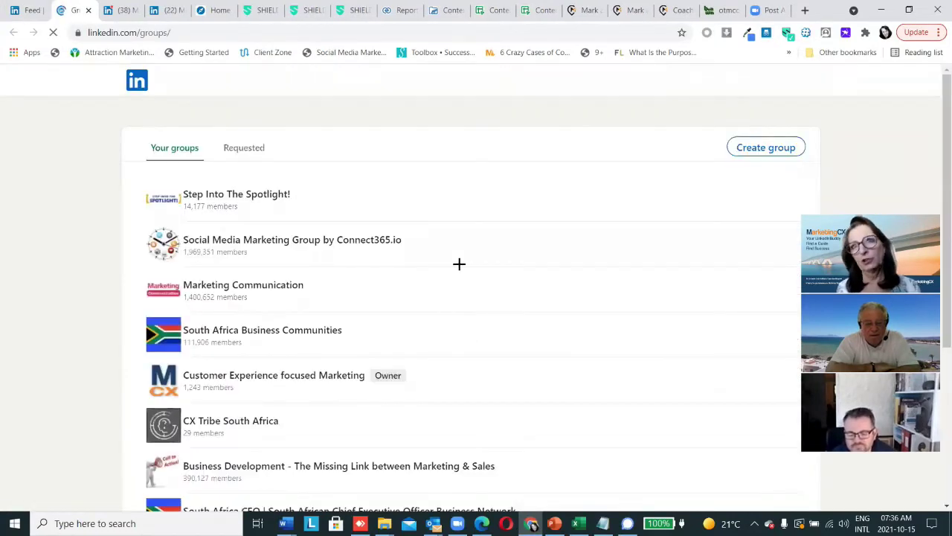
left_click(274, 194)
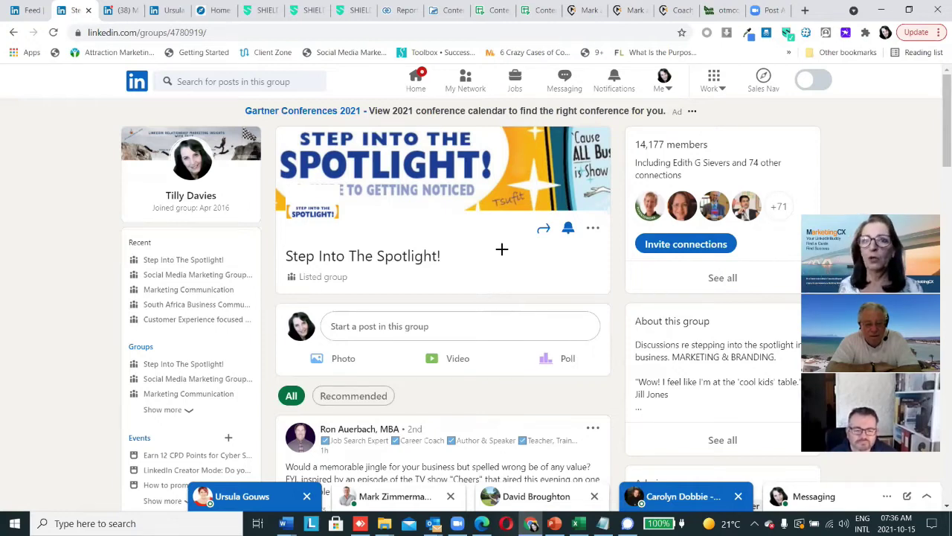
scroll(485, 327, "down", 3)
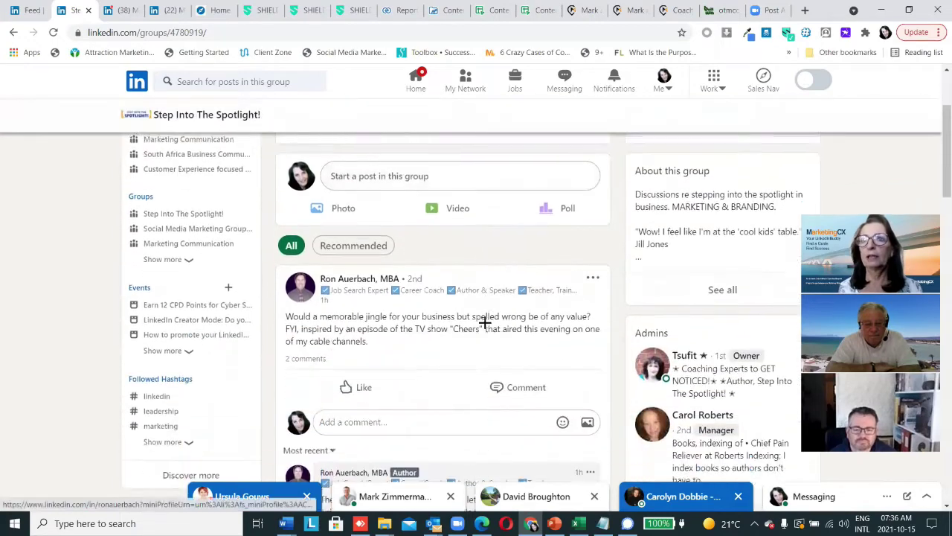
scroll(404, 357, "up", 2)
scroll(521, 342, "down", 3)
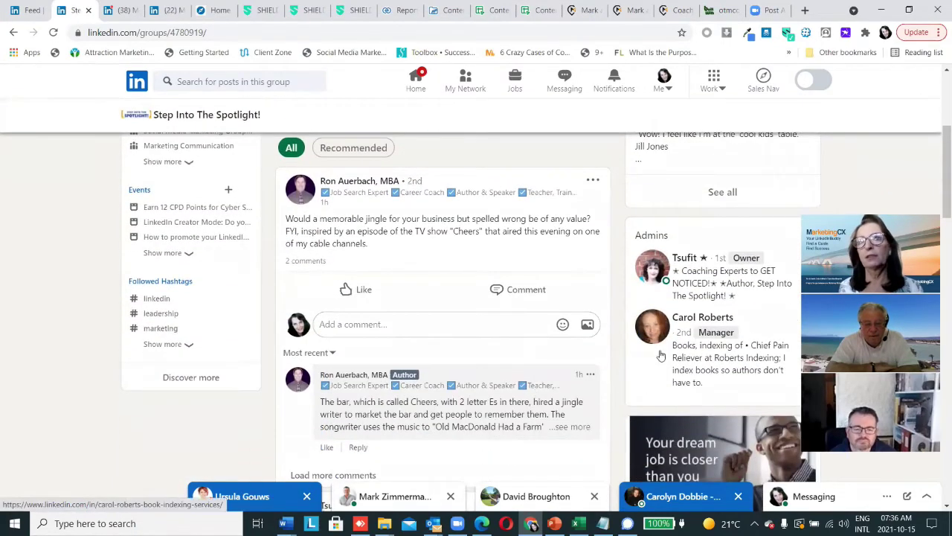
Look through the members' discussion posts and the poll in the Step Into The Spotlight! group.
scroll(372, 311, "up", 2)
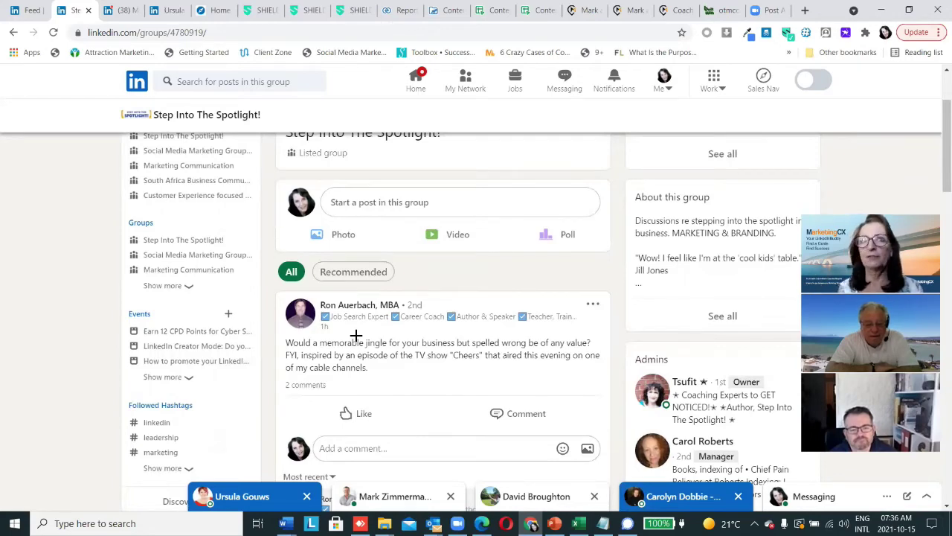
scroll(357, 336, "down", 15)
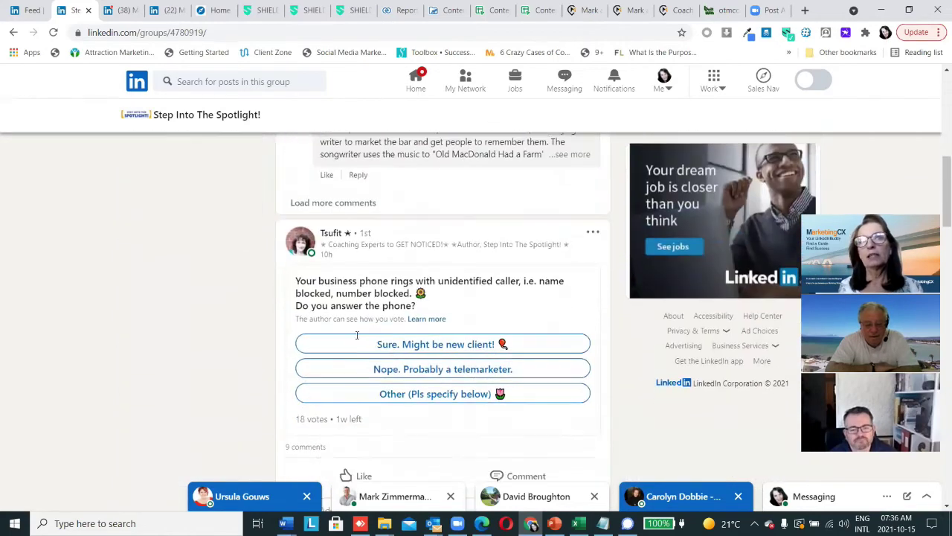
scroll(357, 340, "down", 5)
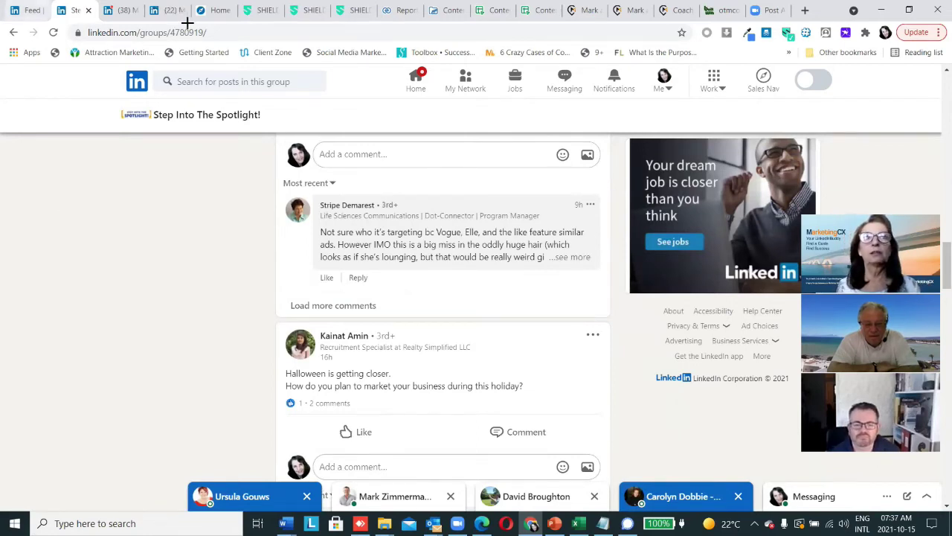
Switch to Sales Navigator and look through the list of saved lead searches.
left_click(212, 11)
left_click(729, 142)
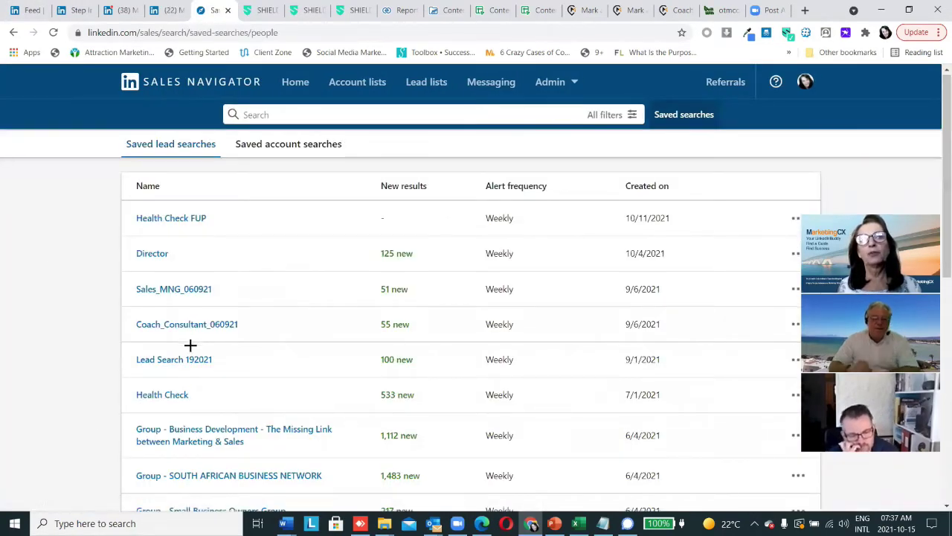
scroll(191, 345, "down", 2)
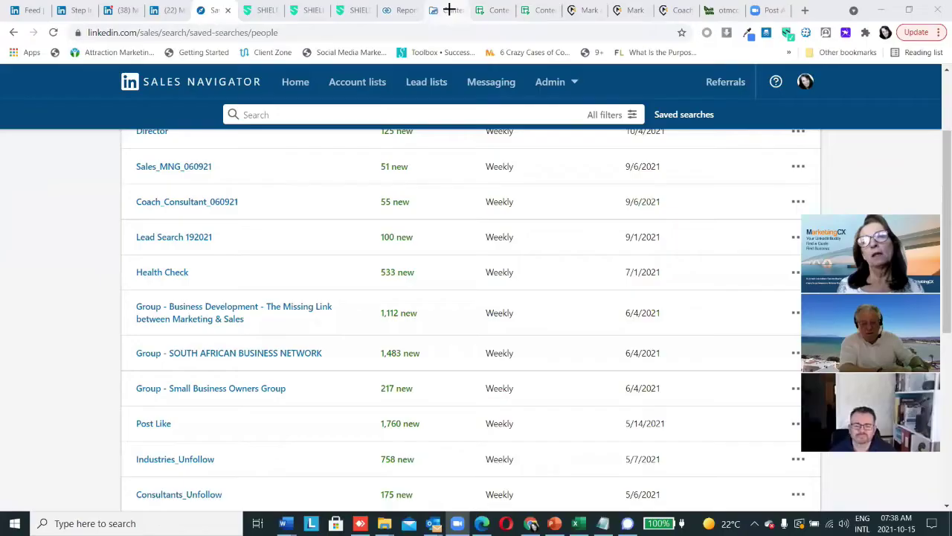
Switch to the Content Roadmap spreadsheet in Zoho Sheet and examine the Step 1 persona table through to the importance ratings.
left_click(451, 10)
left_click(493, 10)
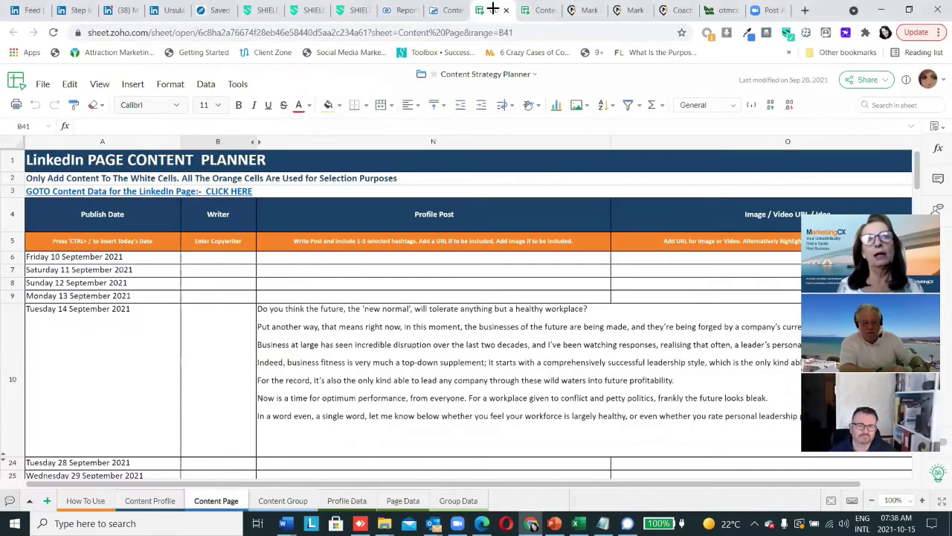
left_click(526, 11)
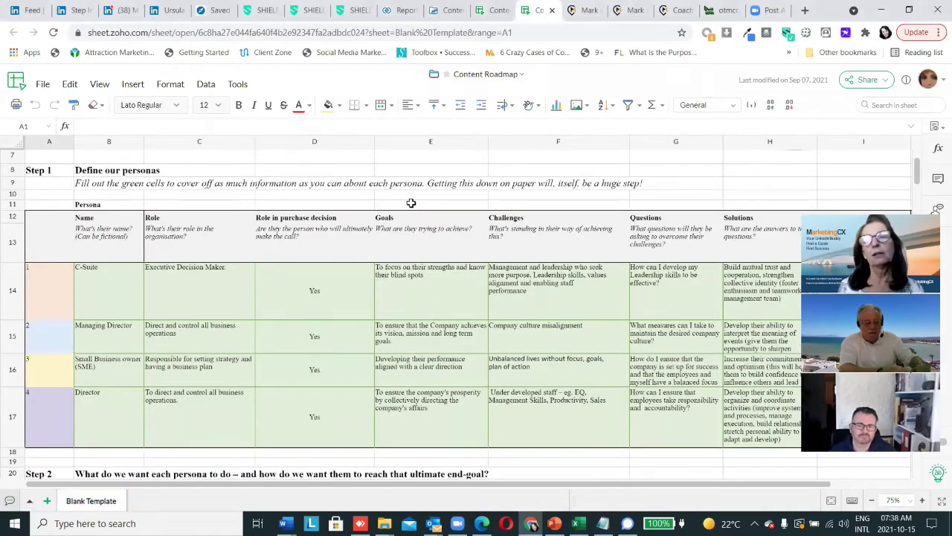
scroll(410, 203, "up", 2)
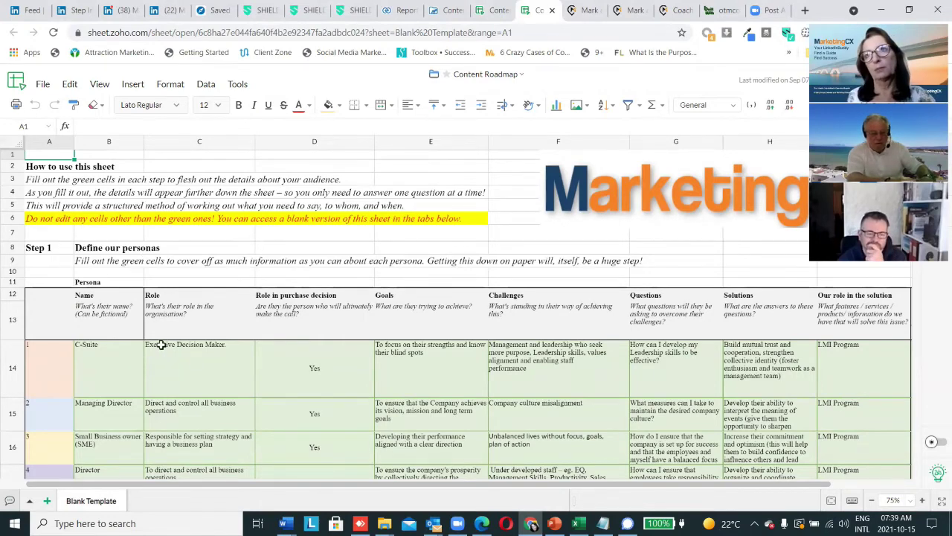
scroll(161, 345, "down", 4)
scroll(152, 336, "up", 3)
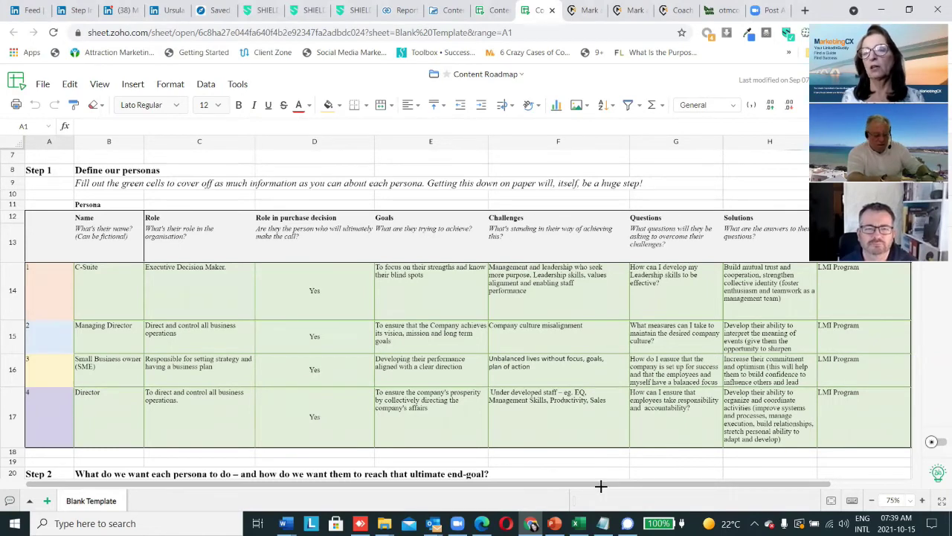
left_click_drag(601, 486, 749, 491)
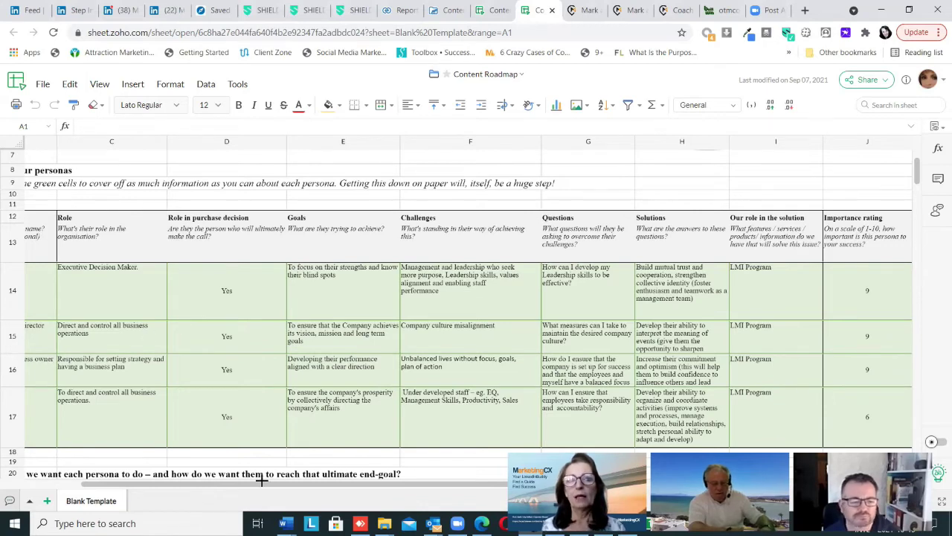
left_click_drag(260, 482, 92, 485)
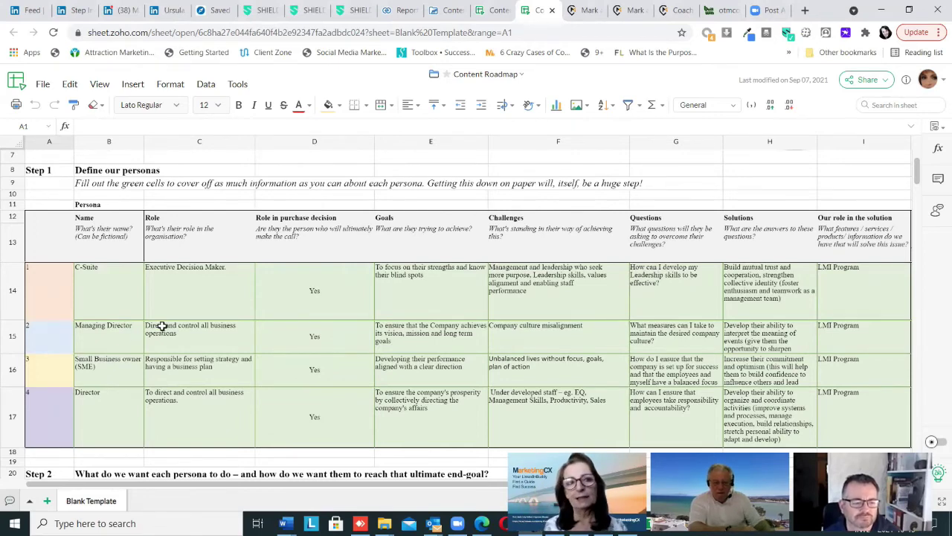
Review the Step 2 Get-To-By statements for each persona and the Hubspot Flywheel note in the Content Roadmap.
scroll(161, 326, "down", 2)
scroll(161, 326, "down", 2)
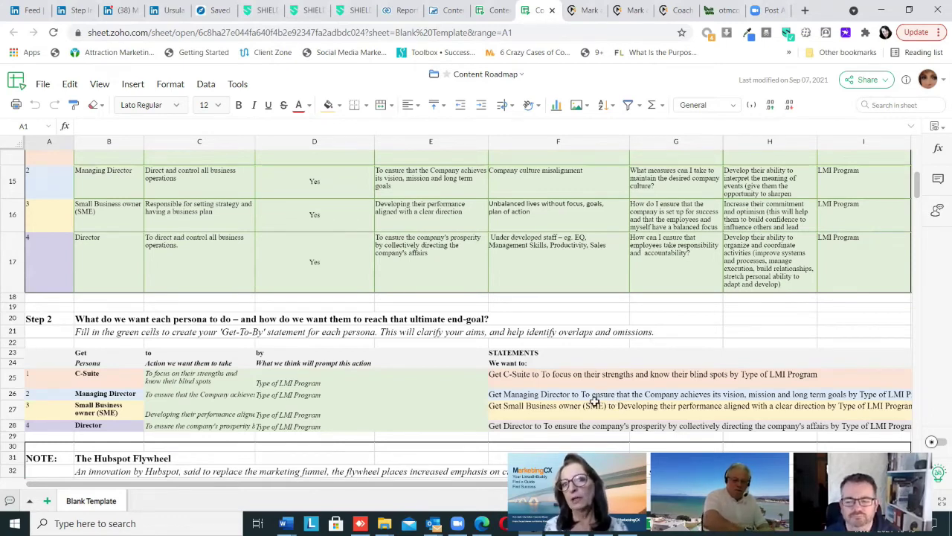
scroll(363, 377, "down", 2)
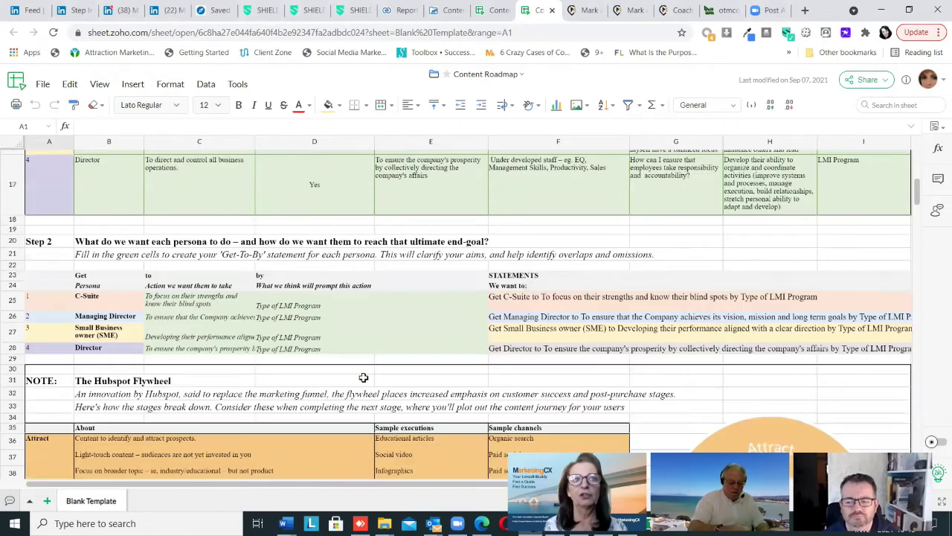
scroll(363, 377, "down", 2)
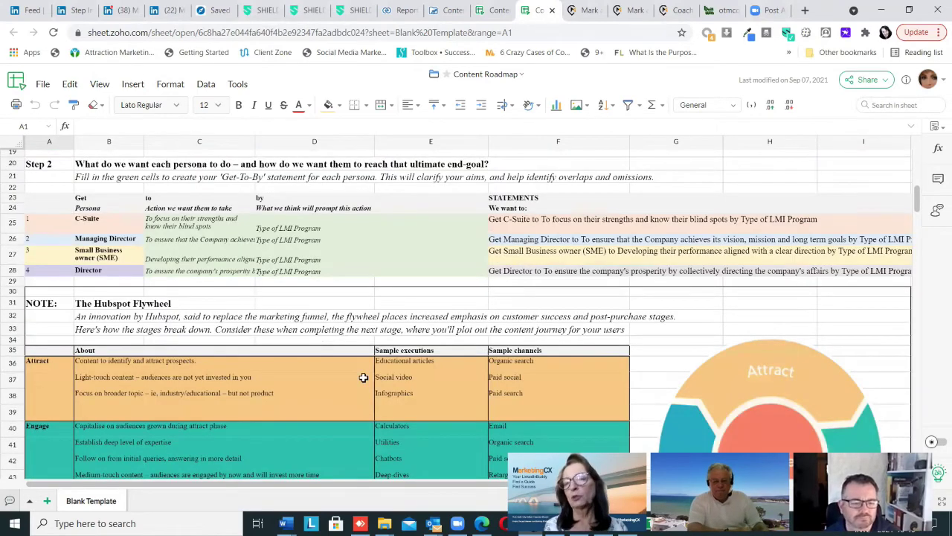
scroll(363, 377, "down", 4)
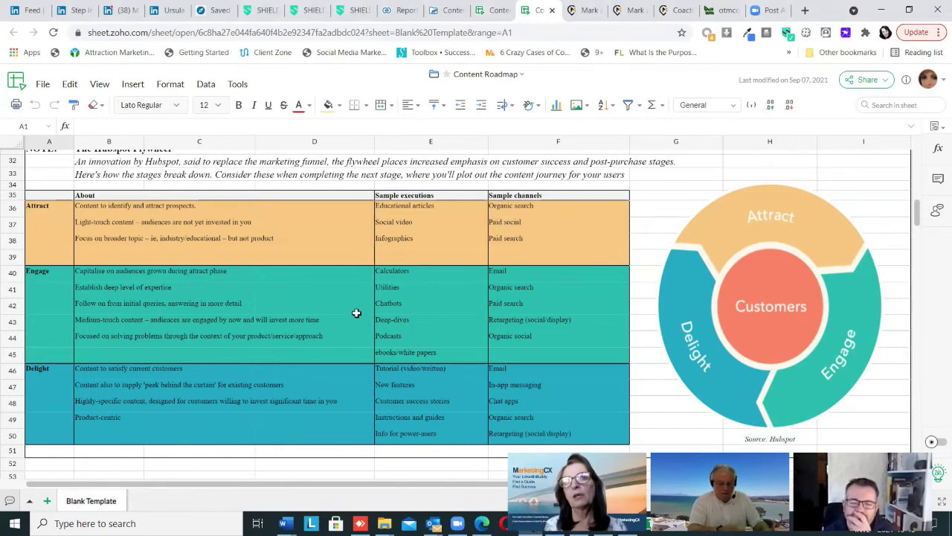
Examine the Step 3 talking points for each persona across the Attract, Engage and Delight stages.
scroll(356, 313, "down", 1)
scroll(356, 313, "down", 1)
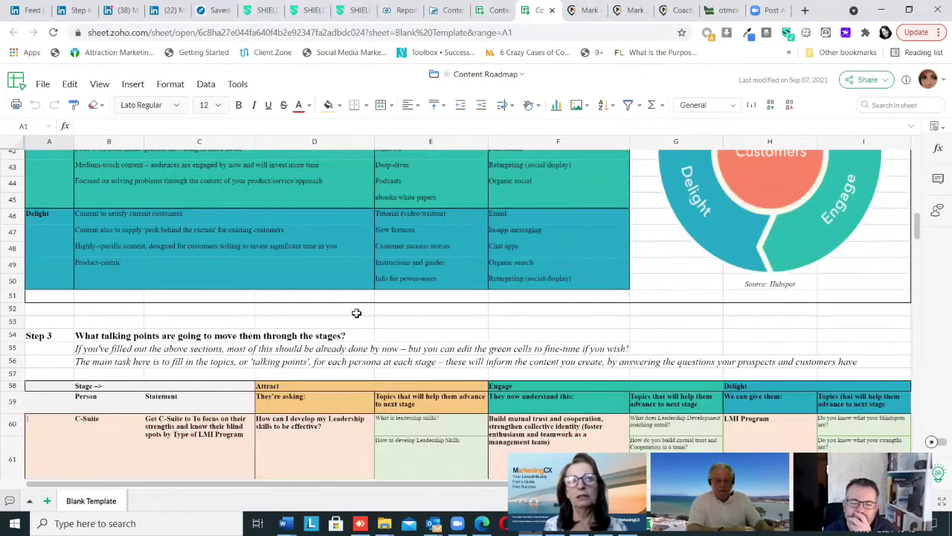
scroll(357, 313, "down", 1)
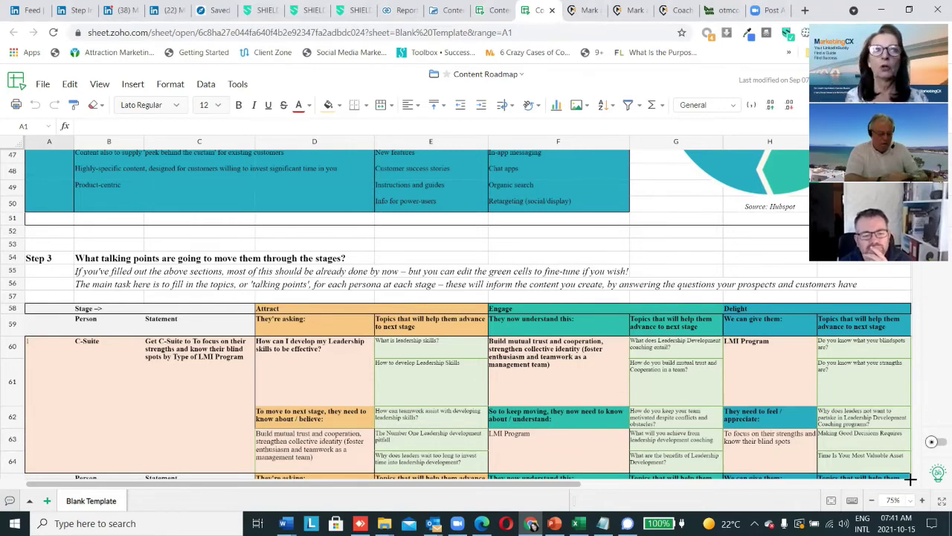
scroll(718, 438, "down", 5)
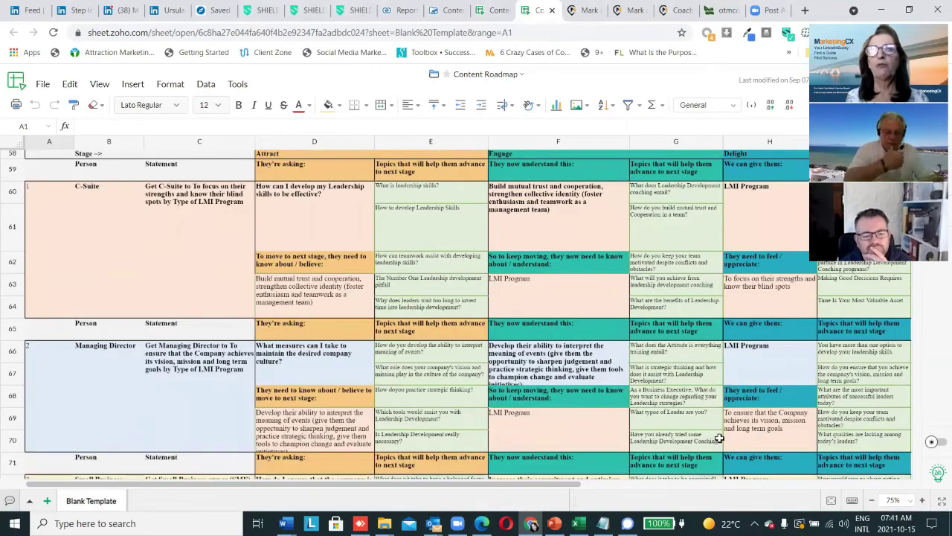
Review the Step 4 content library overview and the Step 5 content roadmap table with its talking points.
scroll(719, 439, "down", 5)
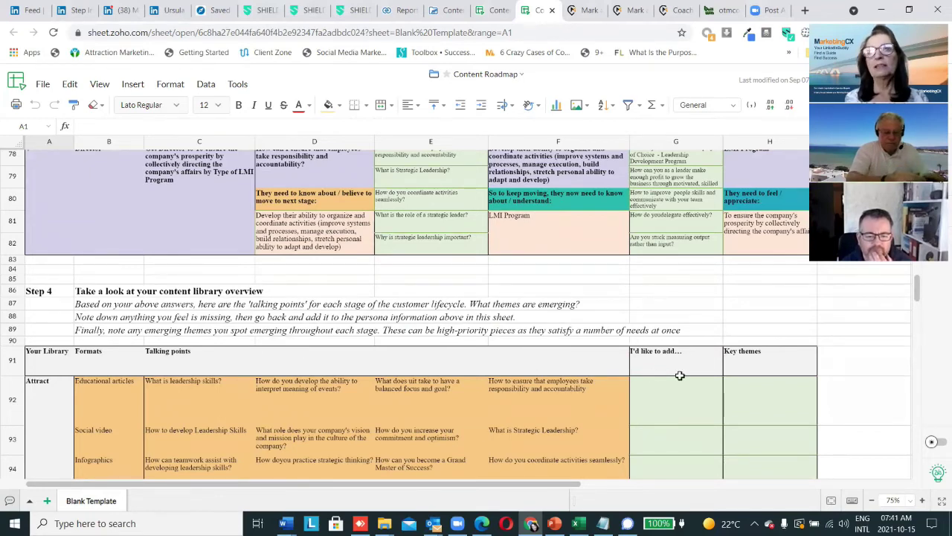
scroll(680, 376, "down", 3)
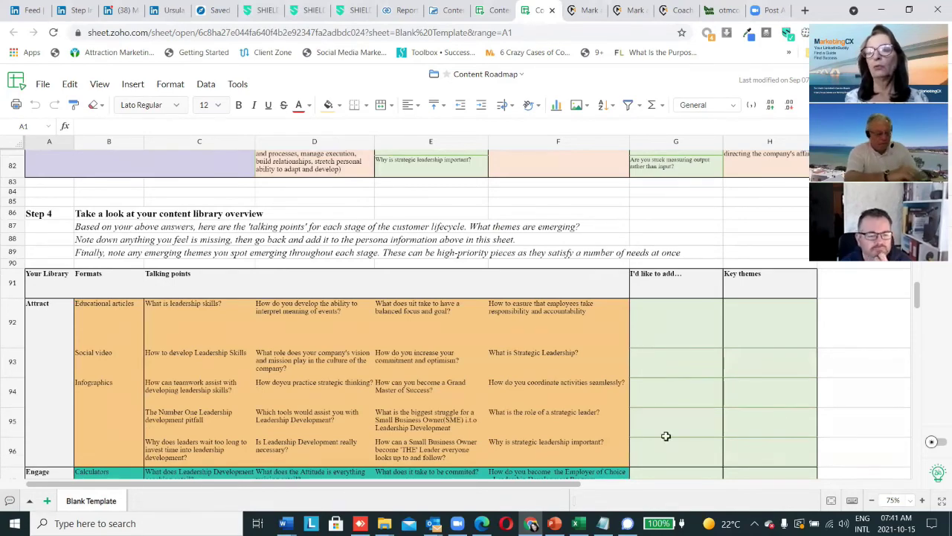
scroll(168, 309, "down", 10)
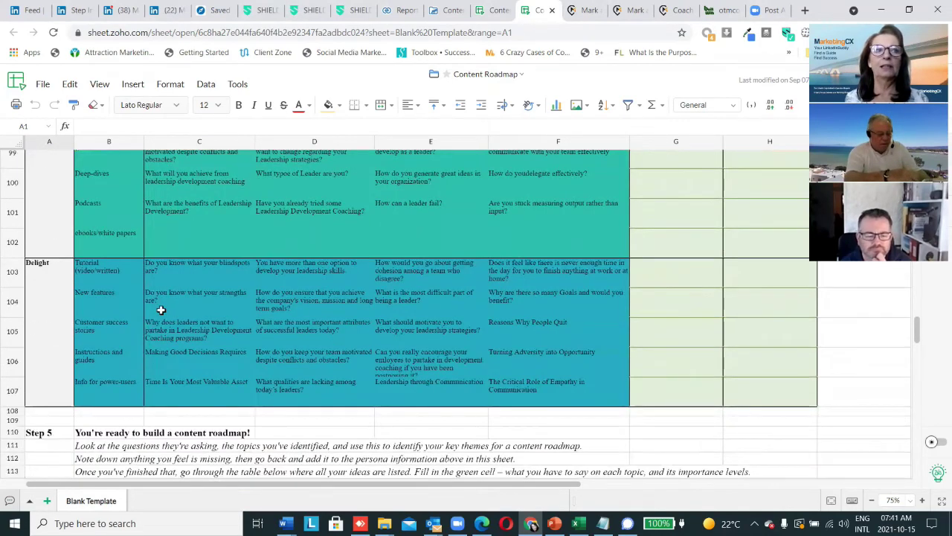
scroll(161, 309, "down", 8)
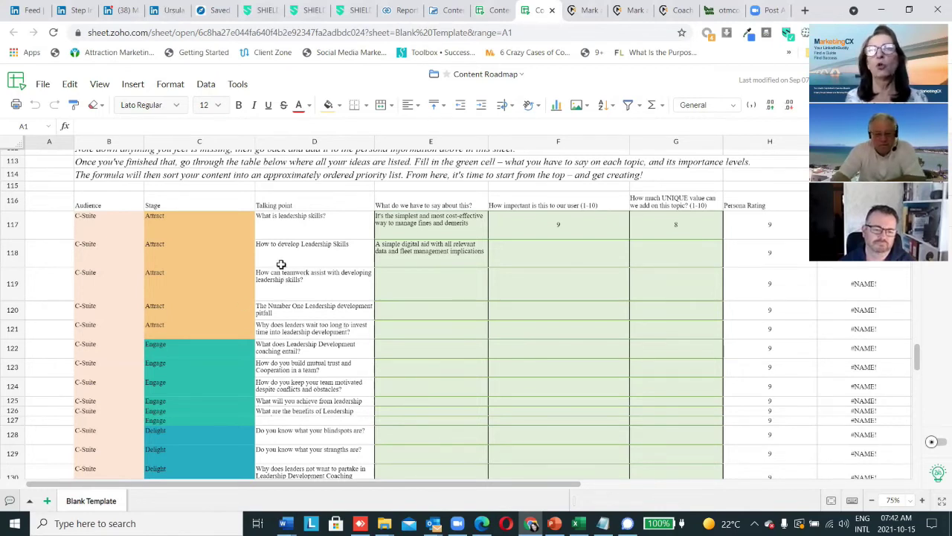
Switch to the Content Strategy Planner and read the instructions and navigation table on its How To Use sheet.
left_click(493, 10)
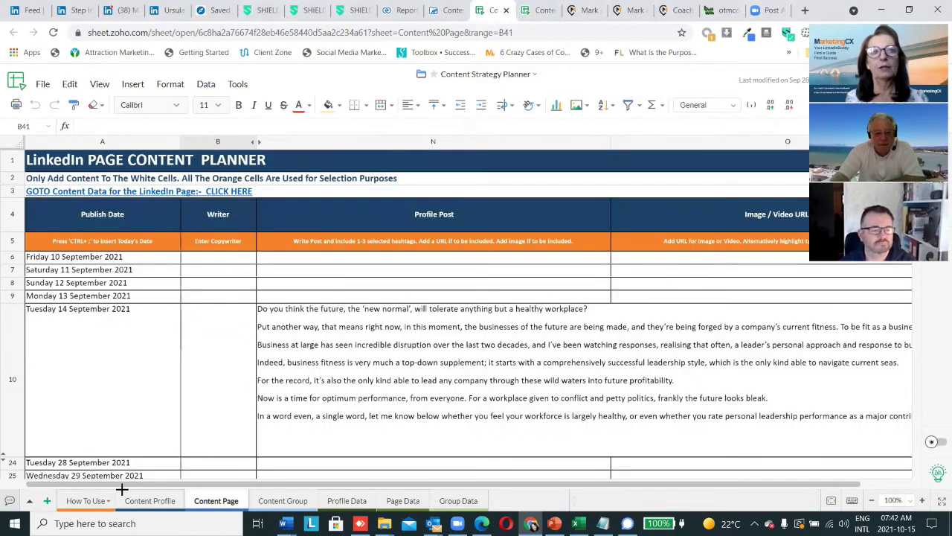
left_click(86, 500)
scroll(177, 330, "down", 3)
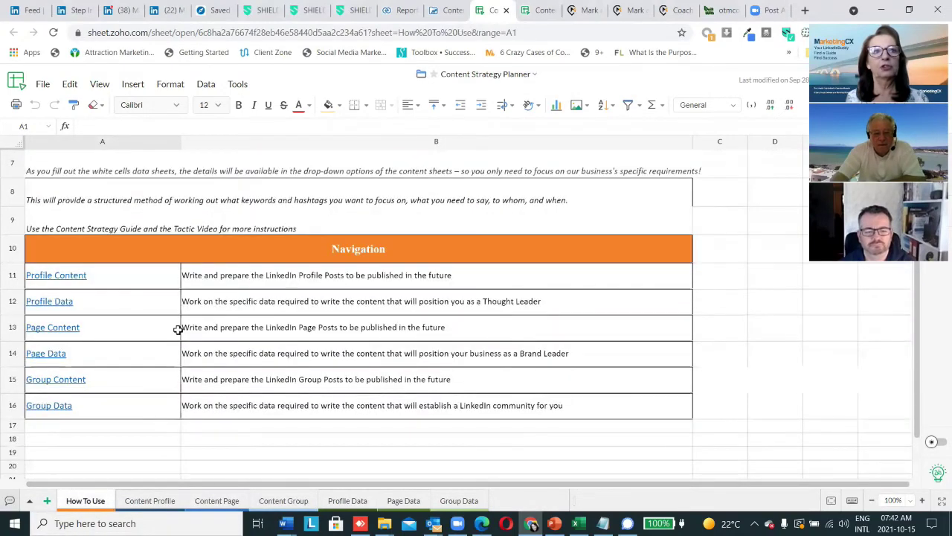
scroll(178, 329, "up", 1)
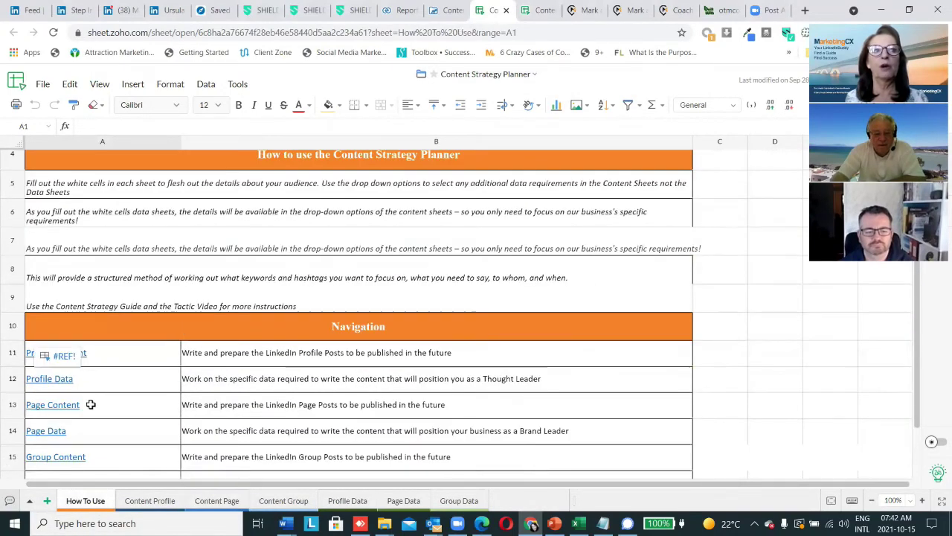
scroll(89, 404, "down", 1)
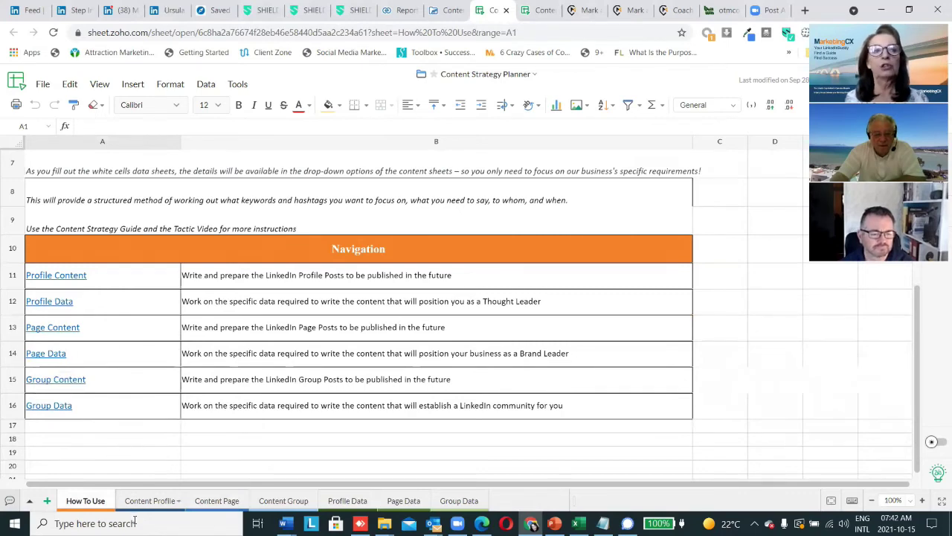
Review the Content Profile and Profile Data sheets of the Content Strategy Planner, finishing back on Content Profile.
left_click(150, 500)
scroll(196, 439, "down", 1)
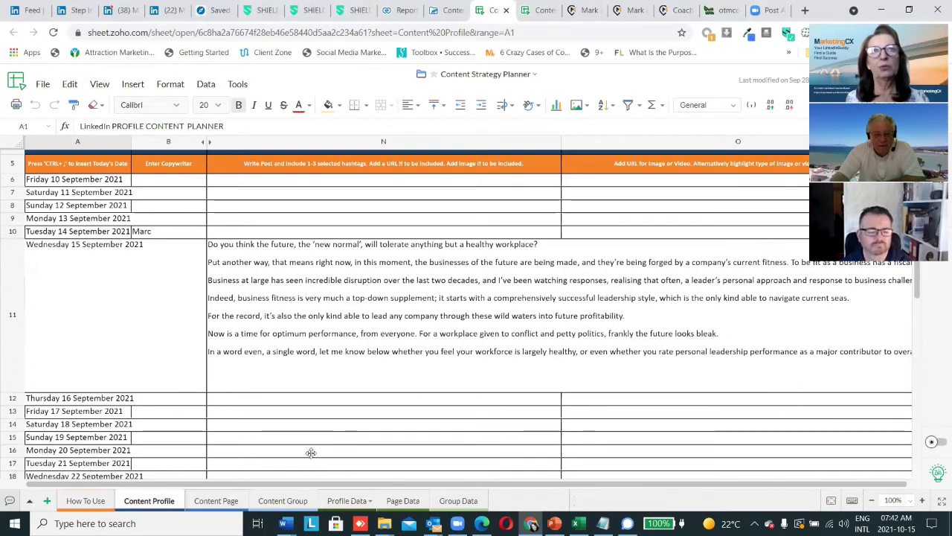
left_click(348, 502)
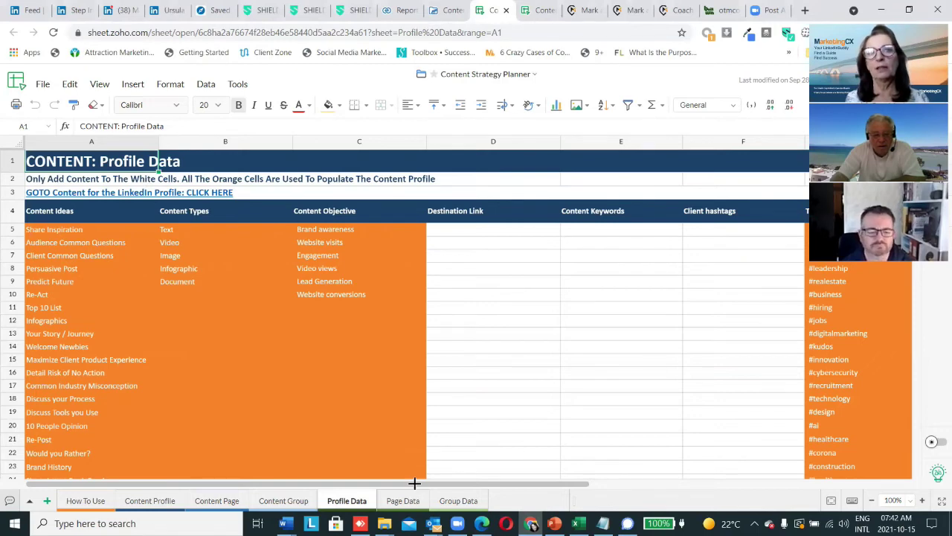
left_click_drag(415, 483, 279, 478)
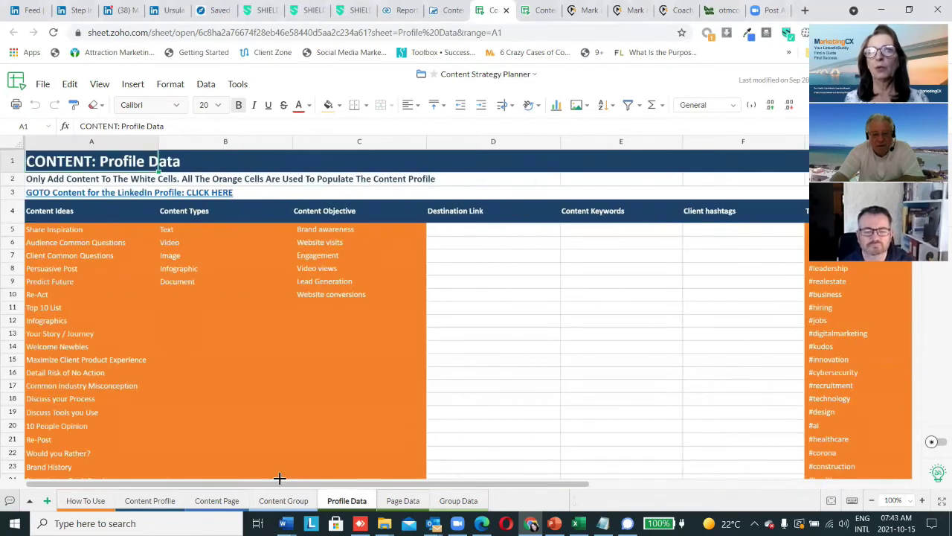
left_click(151, 501)
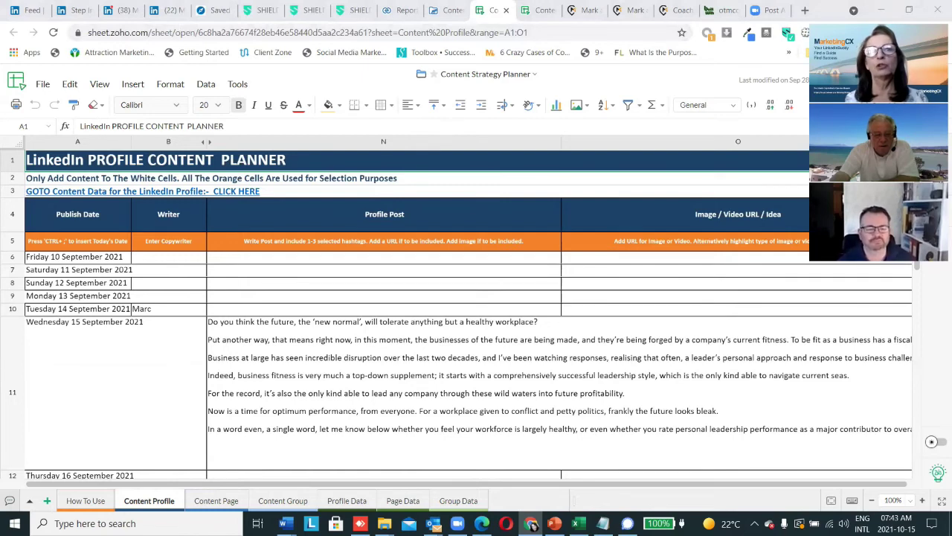
Switch to the Shield analytics and view the client's network statistics and the Post Inspect metrics.
left_click(254, 10)
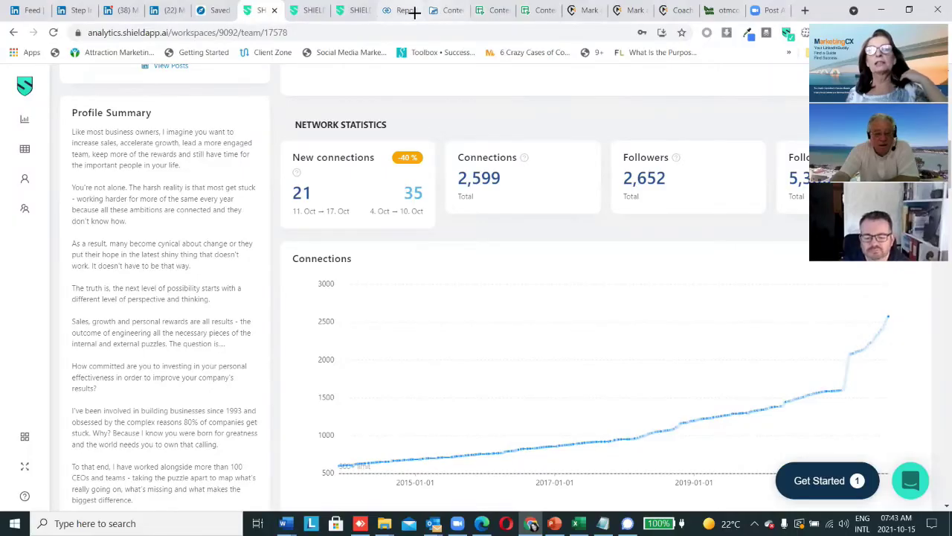
left_click(363, 11)
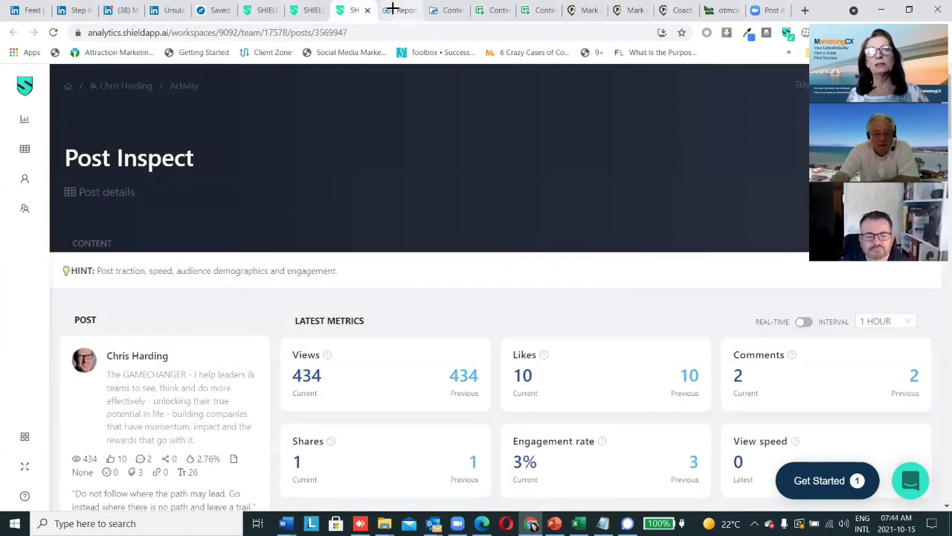
View the 30 Leads Generated - LCMA report in Zoho CRM and open the LCMA client folder in Zoho WorkDrive.
left_click(393, 10)
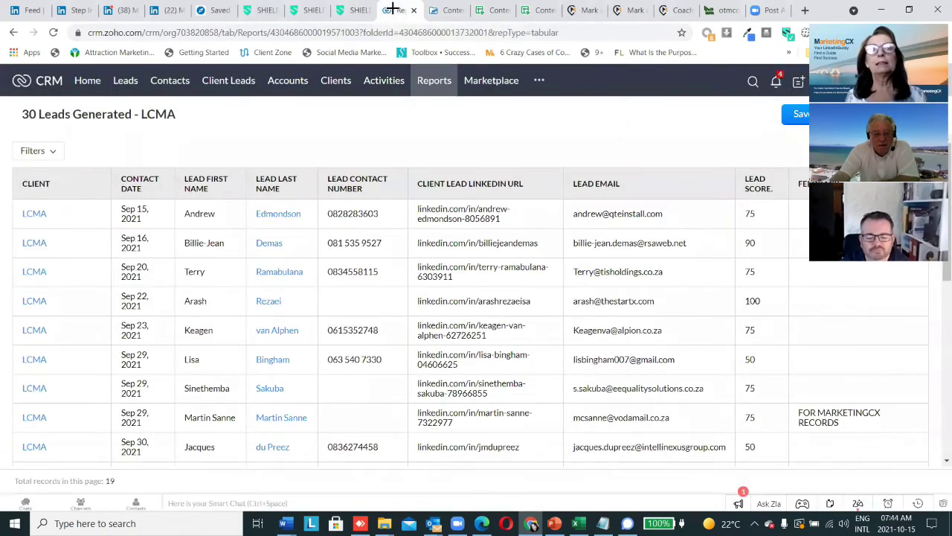
left_click(443, 10)
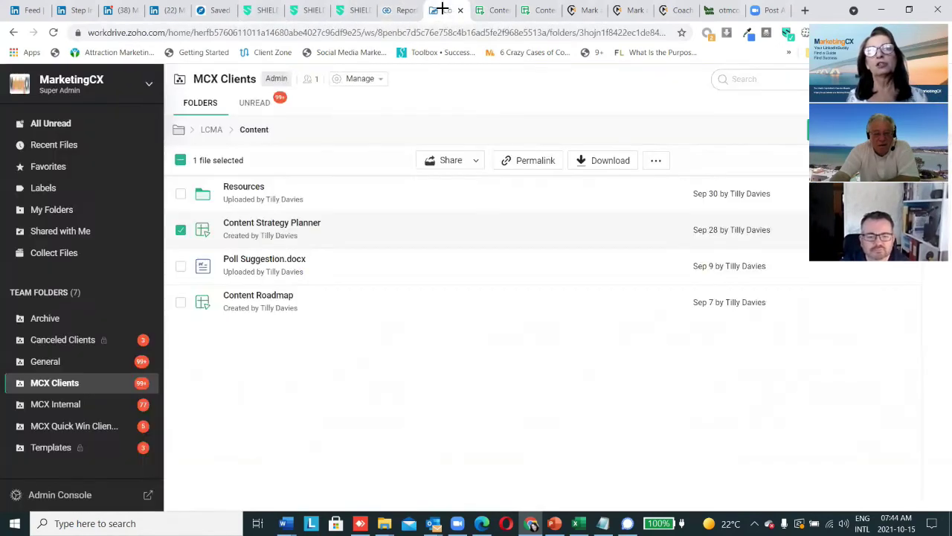
left_click(210, 130)
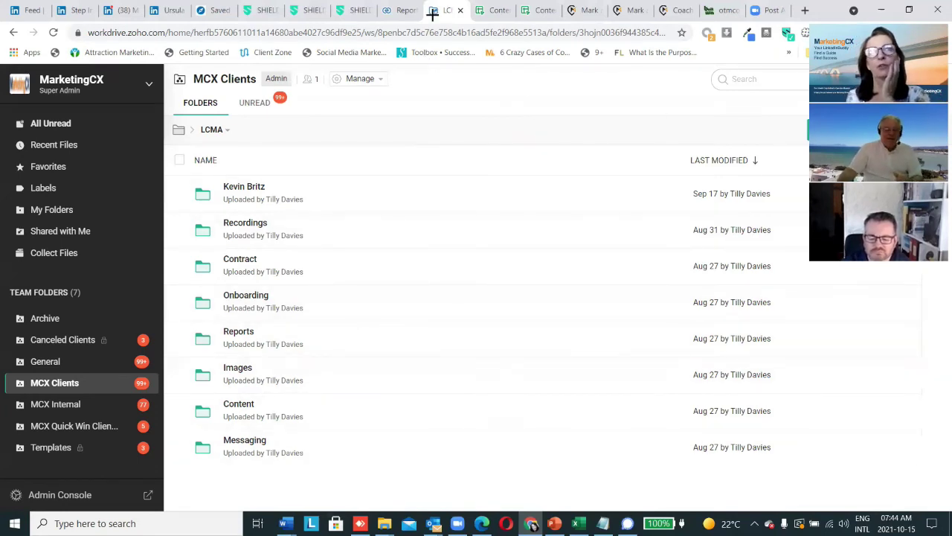
Return to the client's Shield profile analytics and review the profile views, network statistics, connections growth and content statistics.
left_click(265, 11)
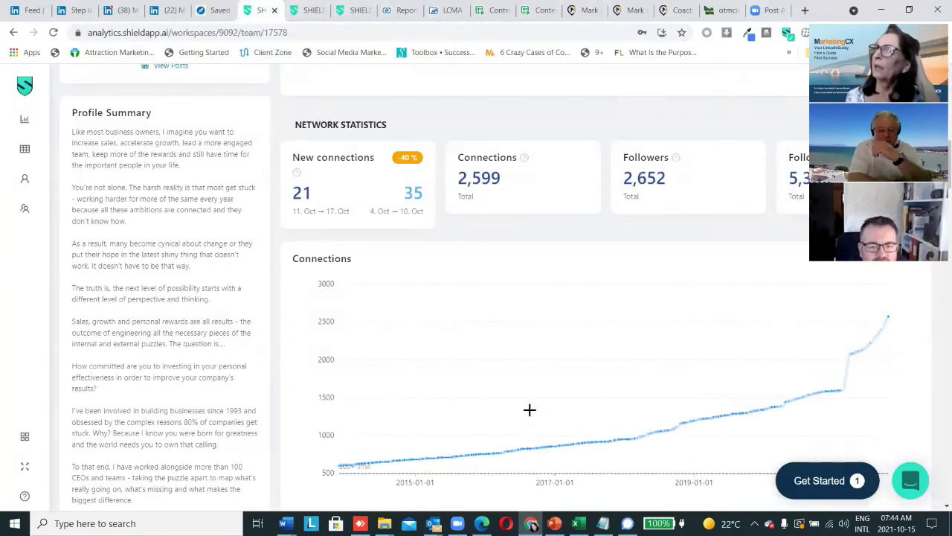
scroll(529, 409, "up", 7)
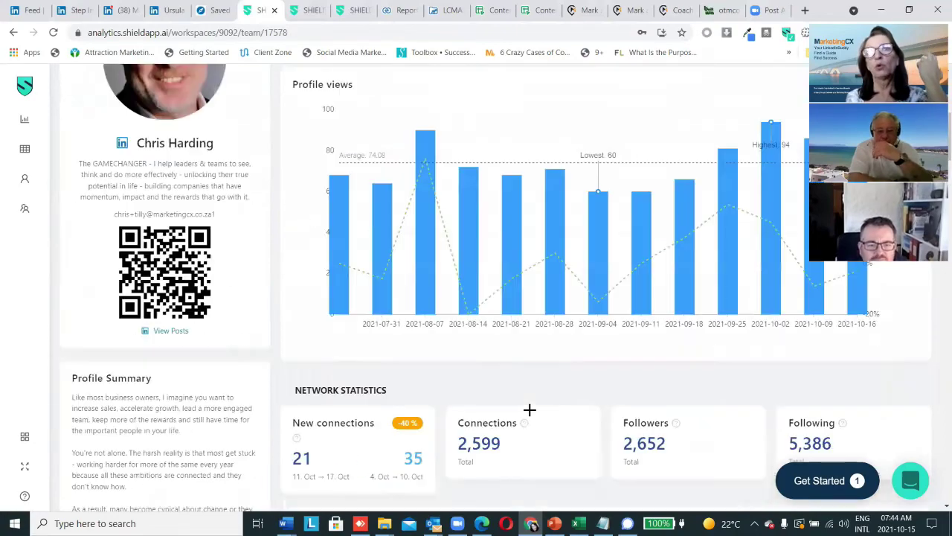
scroll(530, 409, "down", 5)
scroll(529, 409, "up", 5)
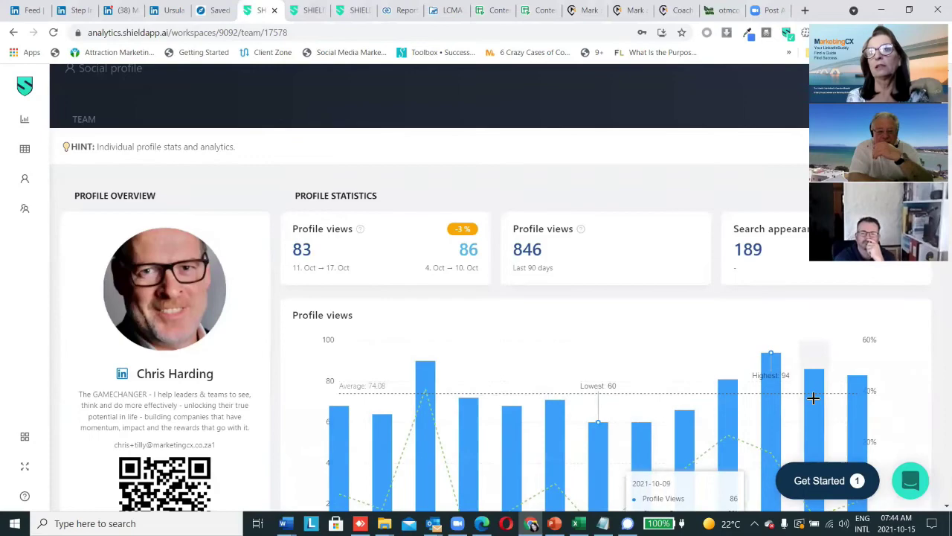
scroll(508, 382, "down", 2)
scroll(508, 382, "down", 3)
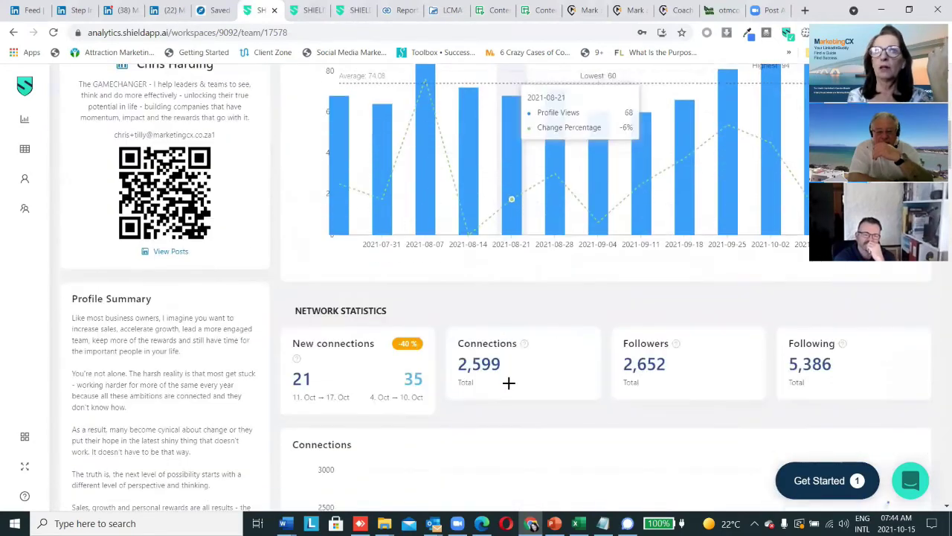
scroll(508, 382, "down", 3)
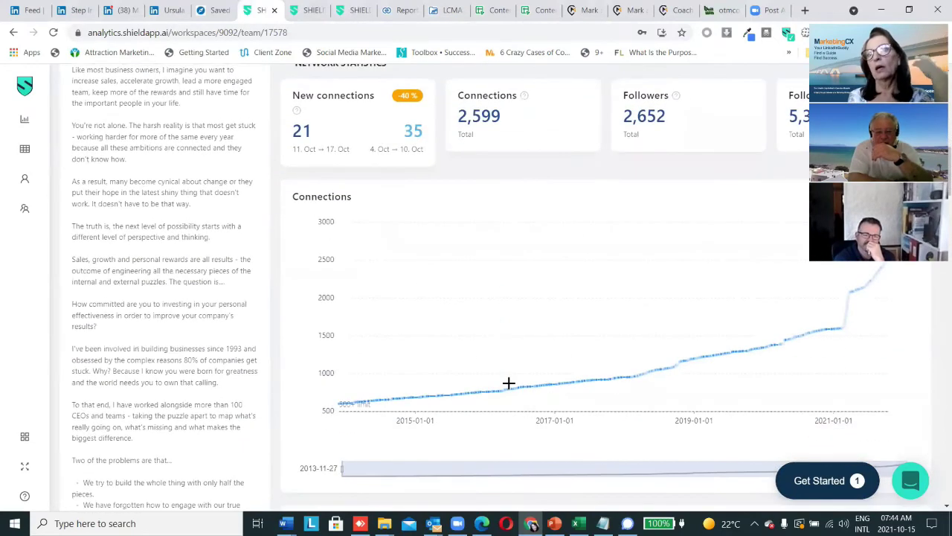
scroll(508, 382, "down", 10)
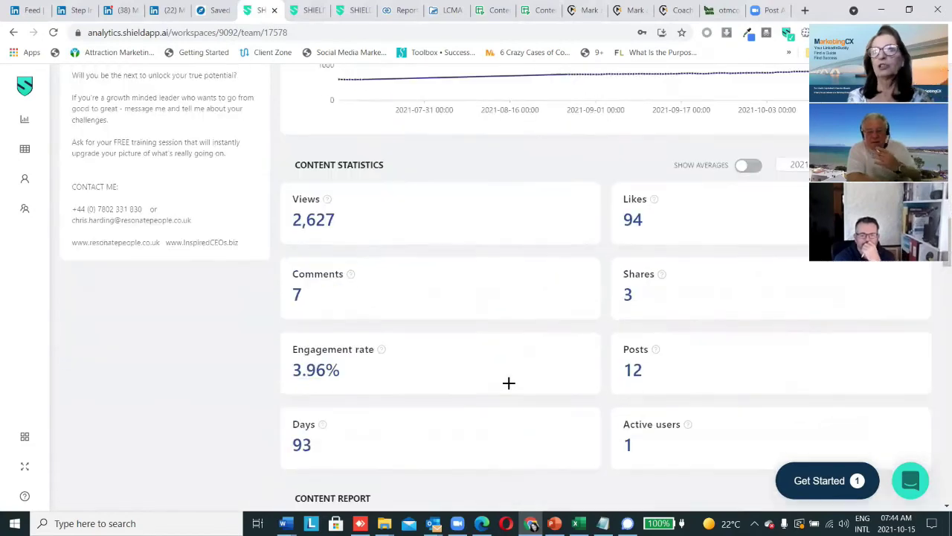
scroll(508, 382, "up", 1)
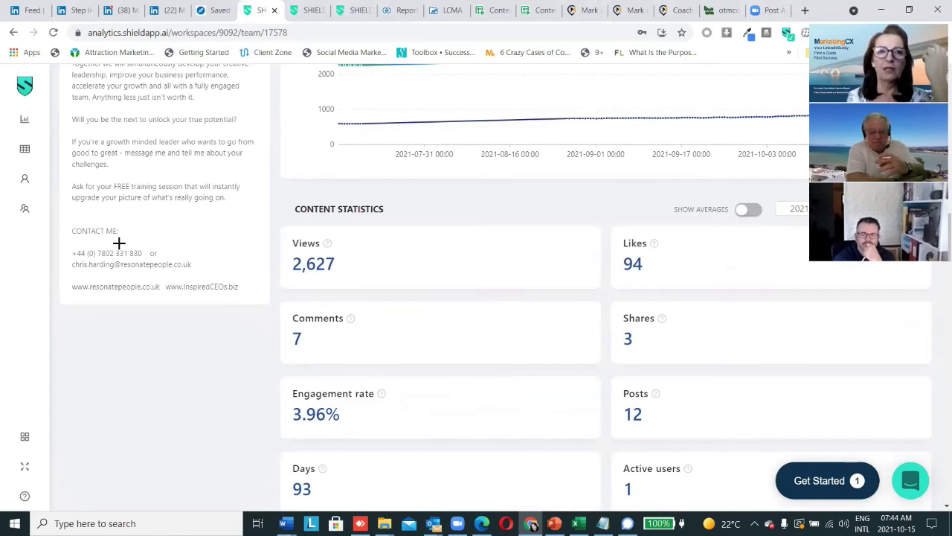
Switch to Shield's Post Inspect page and examine the post's latest metrics, timeline, and the company and occupation breakdowns of its viewers.
left_click(348, 11)
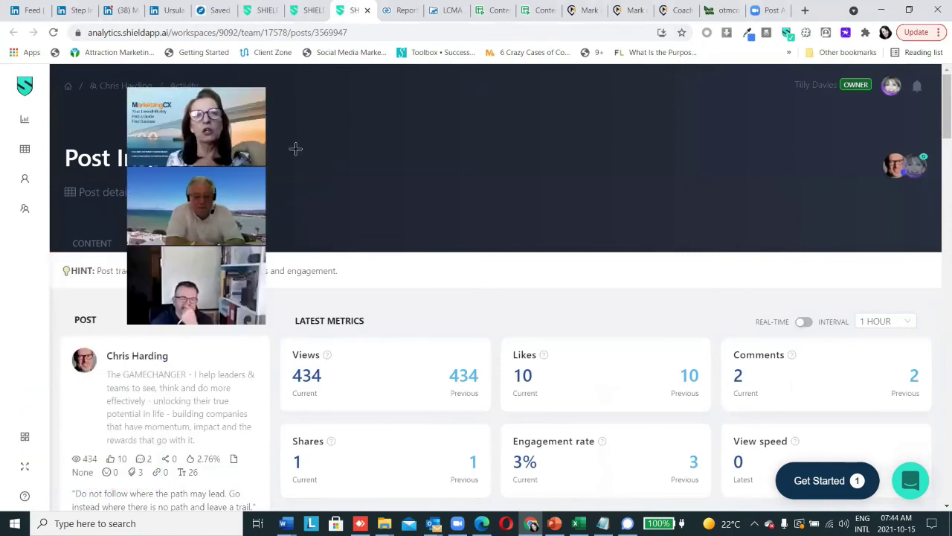
scroll(377, 278, "down", 3)
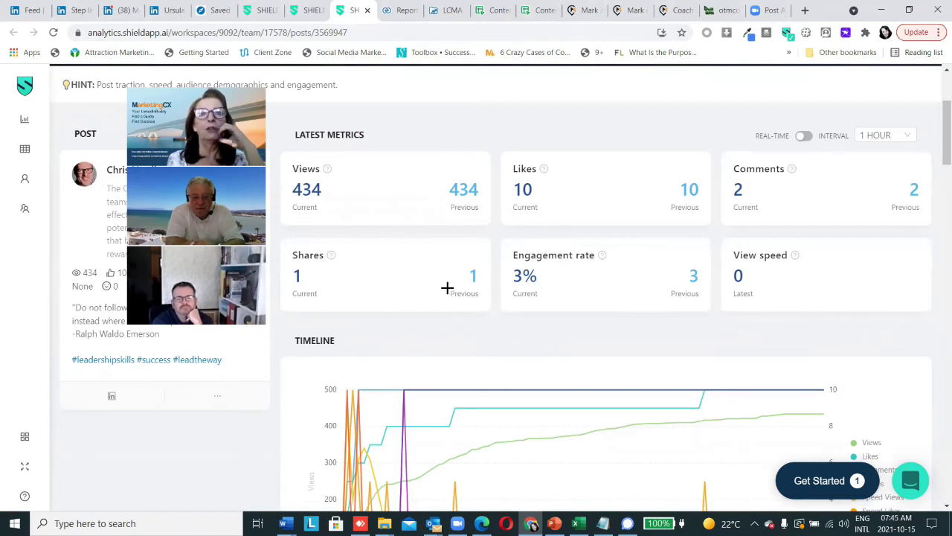
scroll(447, 287, "down", 2)
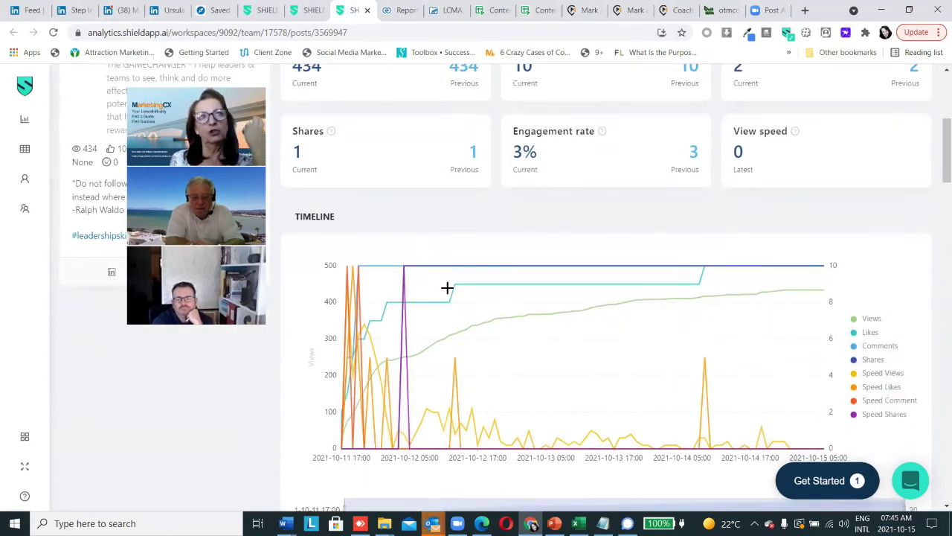
scroll(447, 287, "down", 1)
scroll(447, 287, "down", 3)
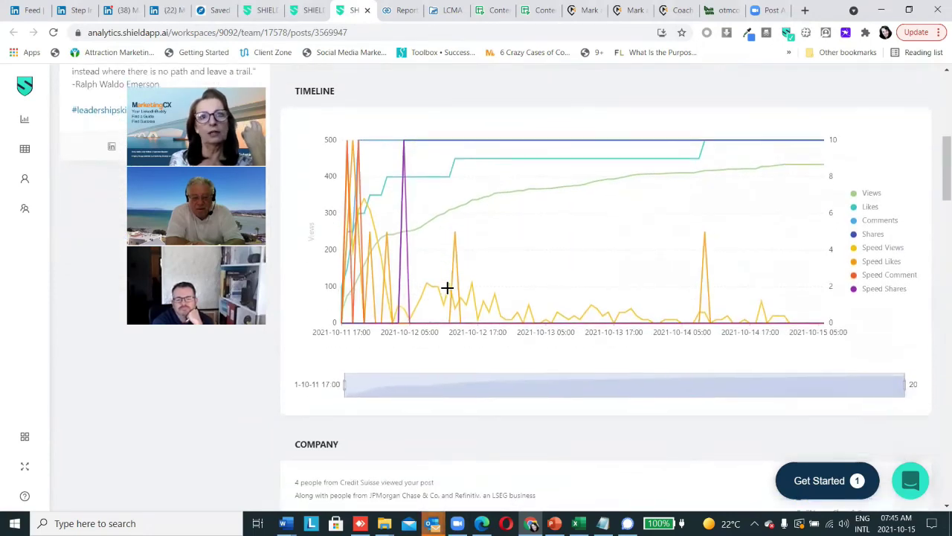
scroll(447, 287, "up", 3)
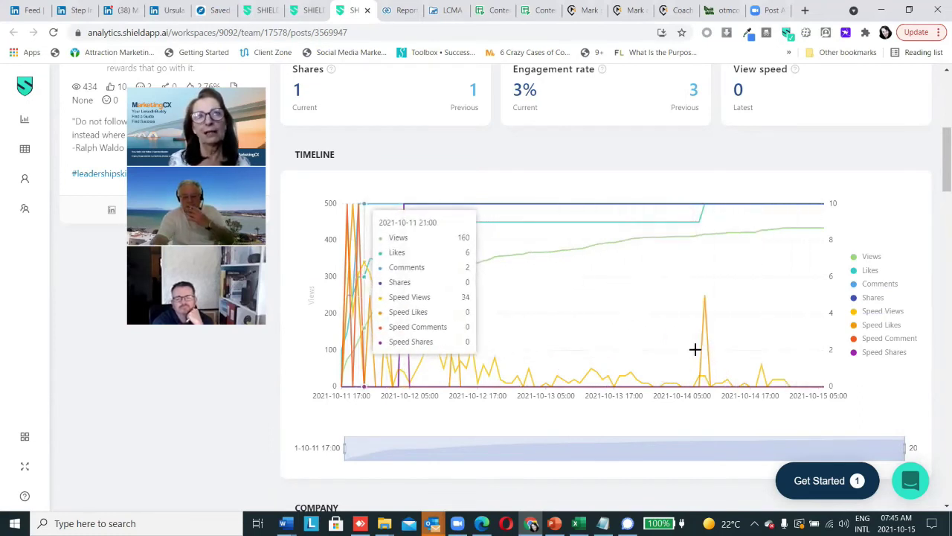
scroll(455, 365, "down", 3)
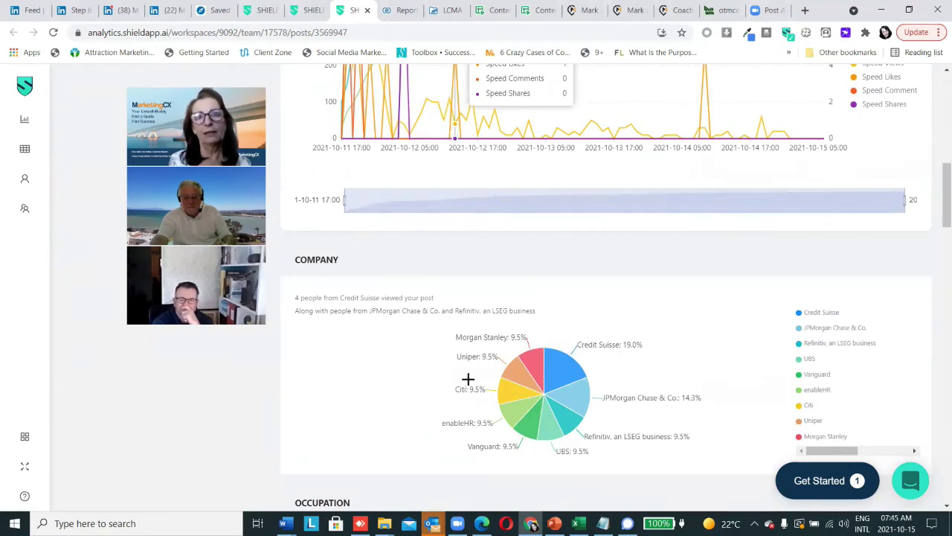
scroll(468, 379, "down", 2)
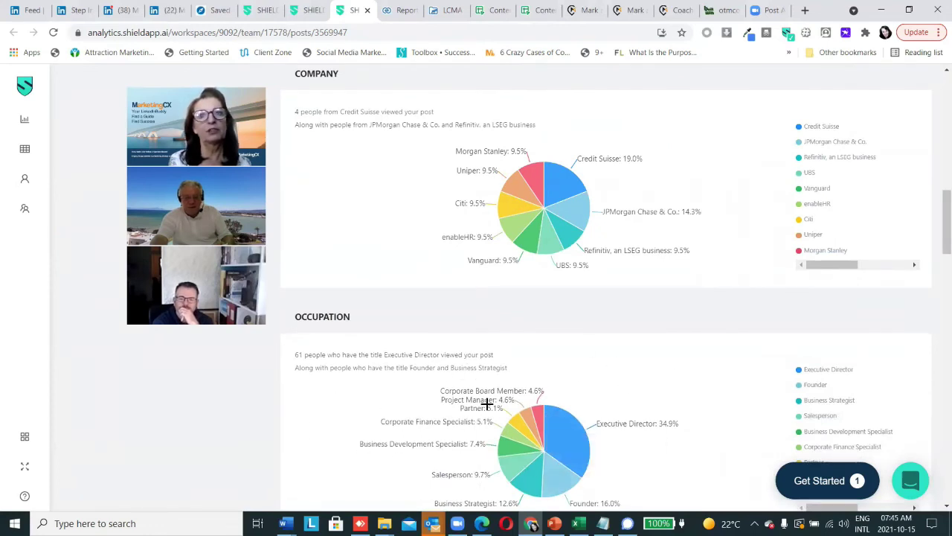
mouse_move(580, 453)
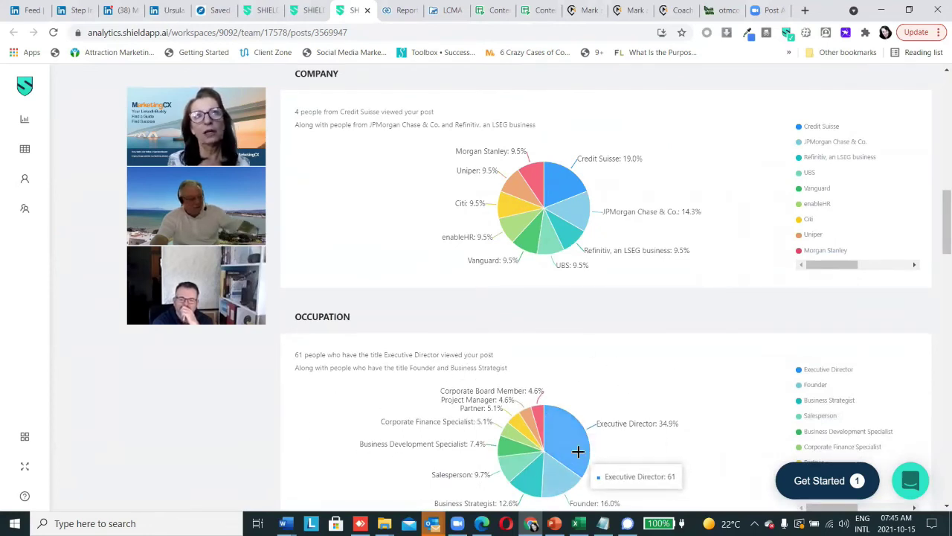